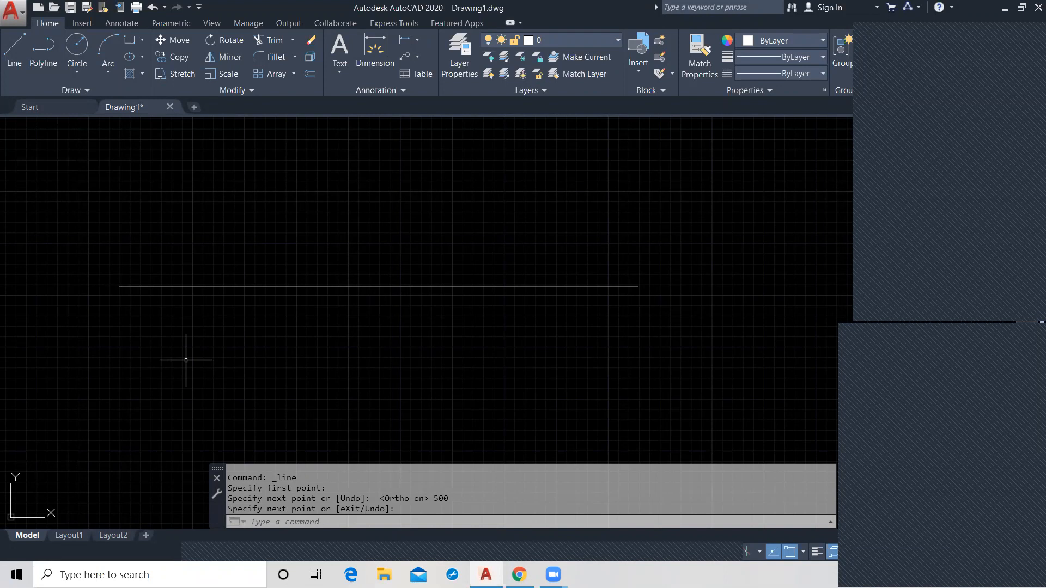
Divide the horizontal line into 5 equal segments with the Divide command.
left_click(84, 93)
type("d")
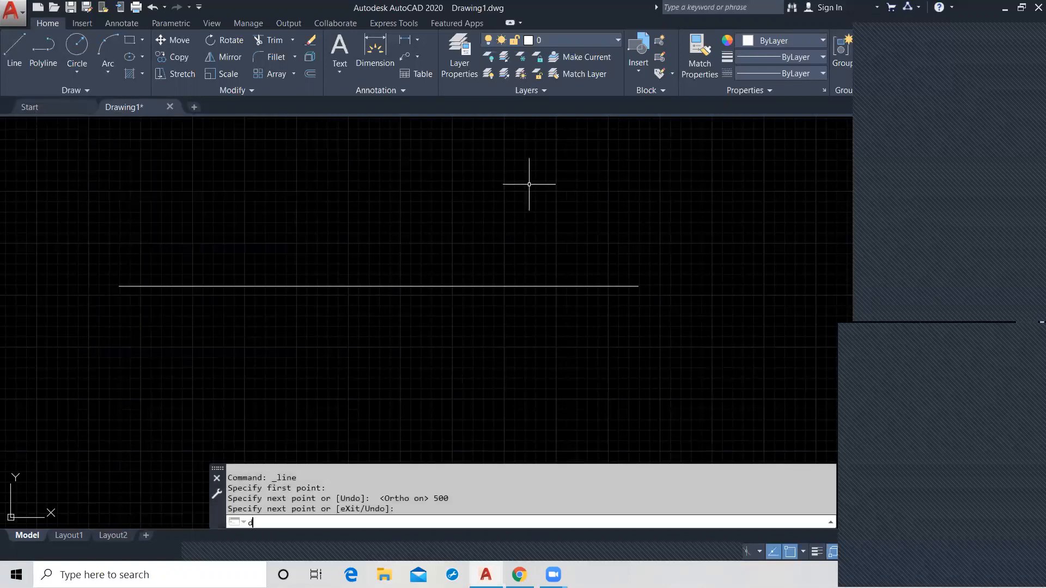
type("iv")
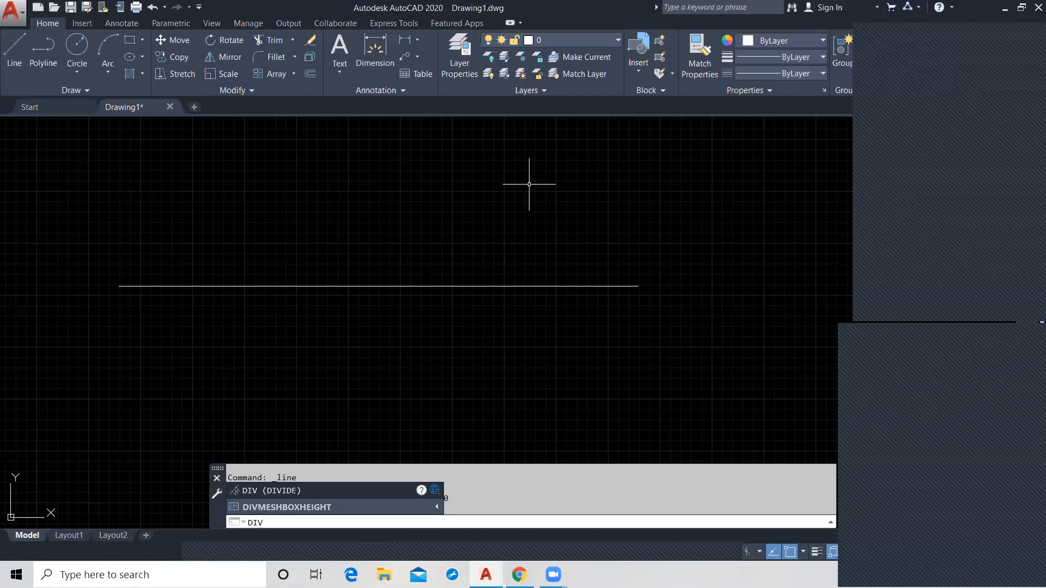
key("Return")
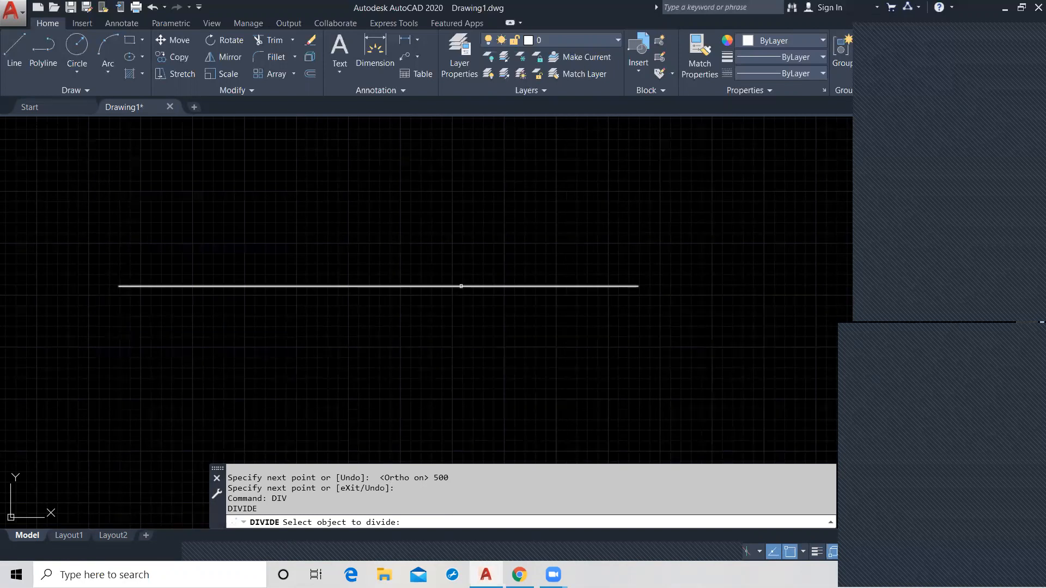
left_click(458, 286)
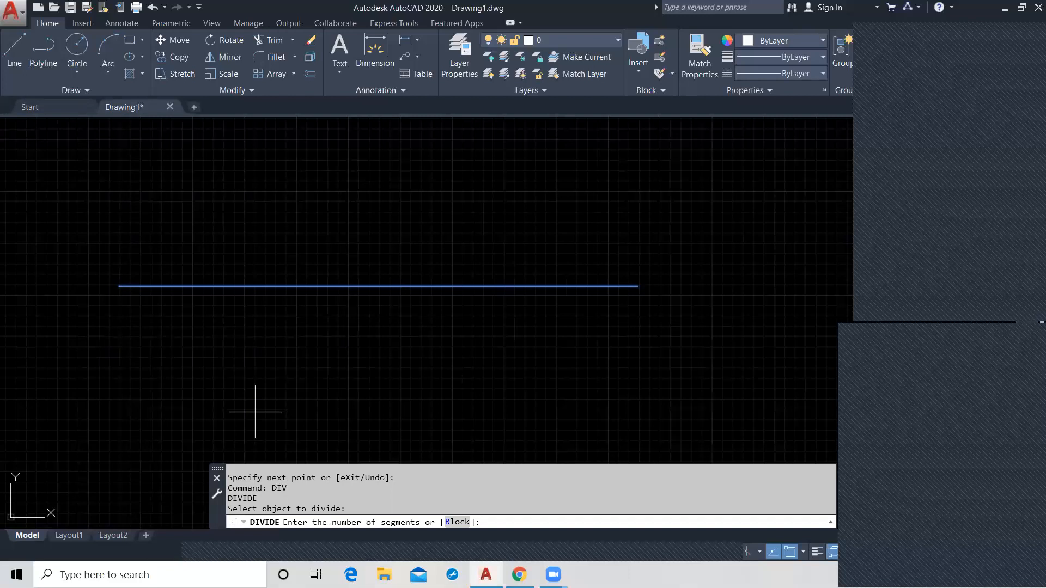
type("5")
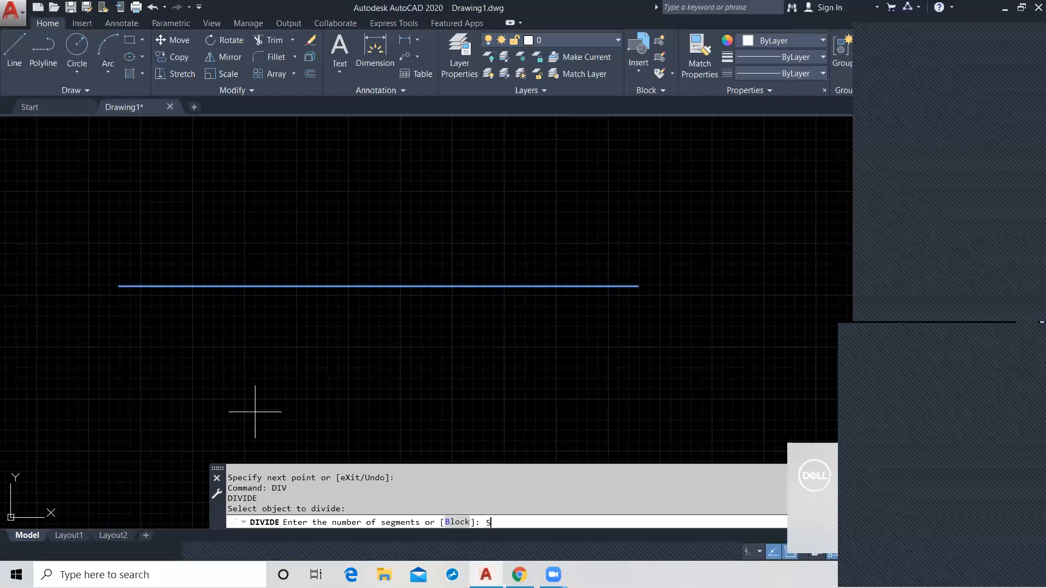
key("Return")
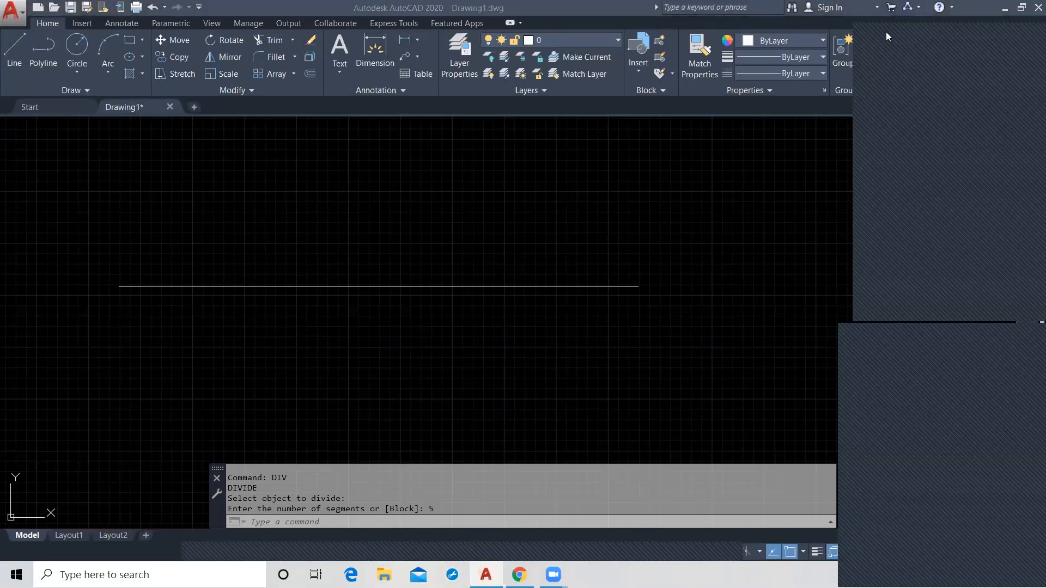
Set the point style to the plus-shaped marker.
left_click(992, 31)
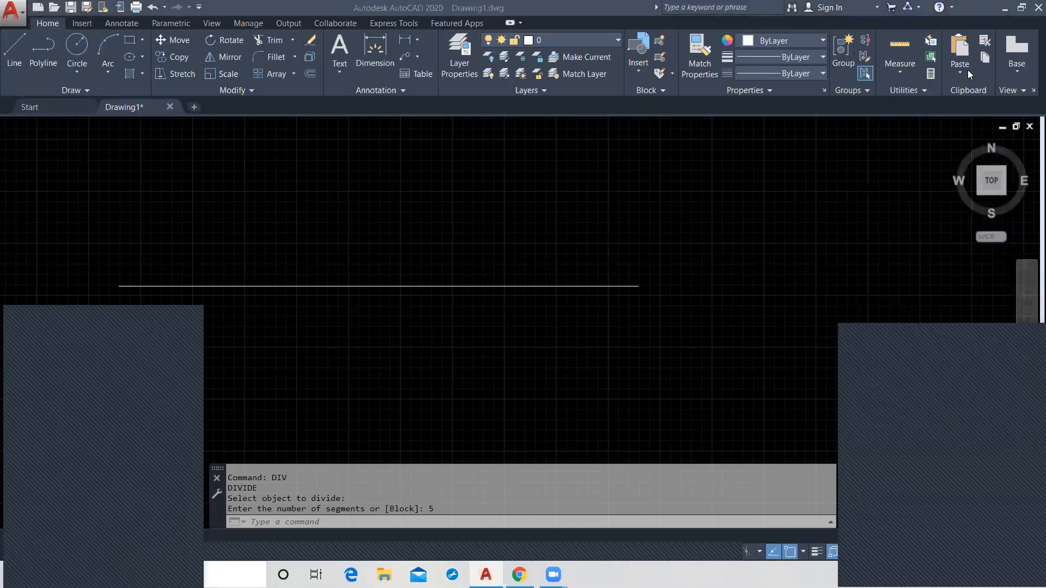
left_click(922, 90)
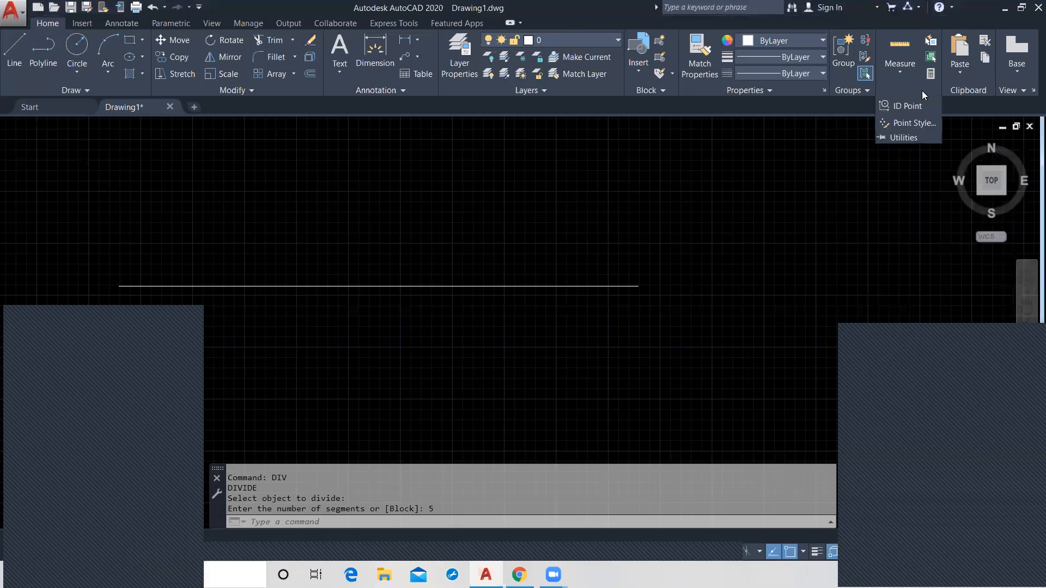
left_click(893, 123)
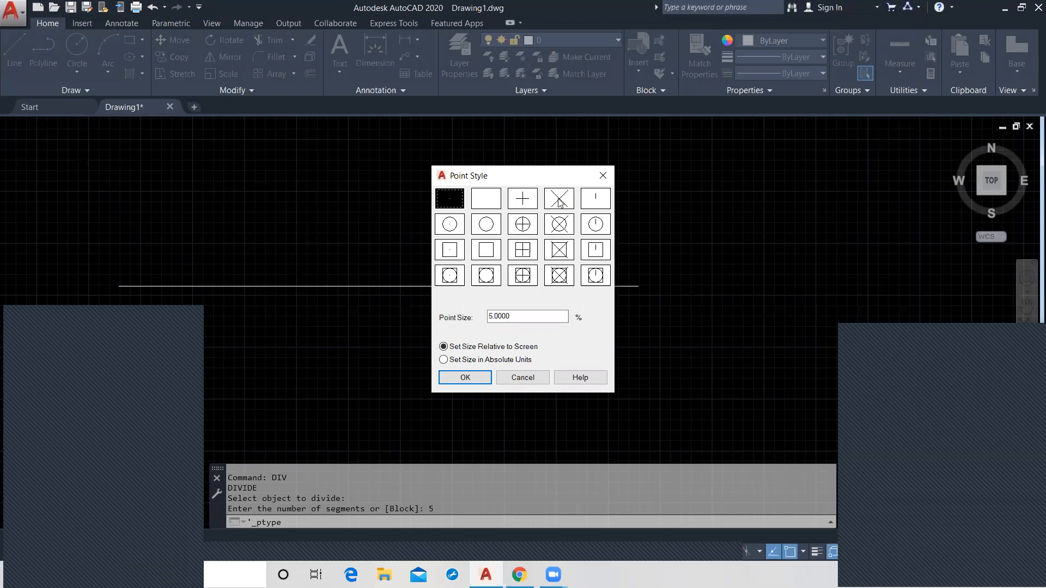
left_click(524, 201)
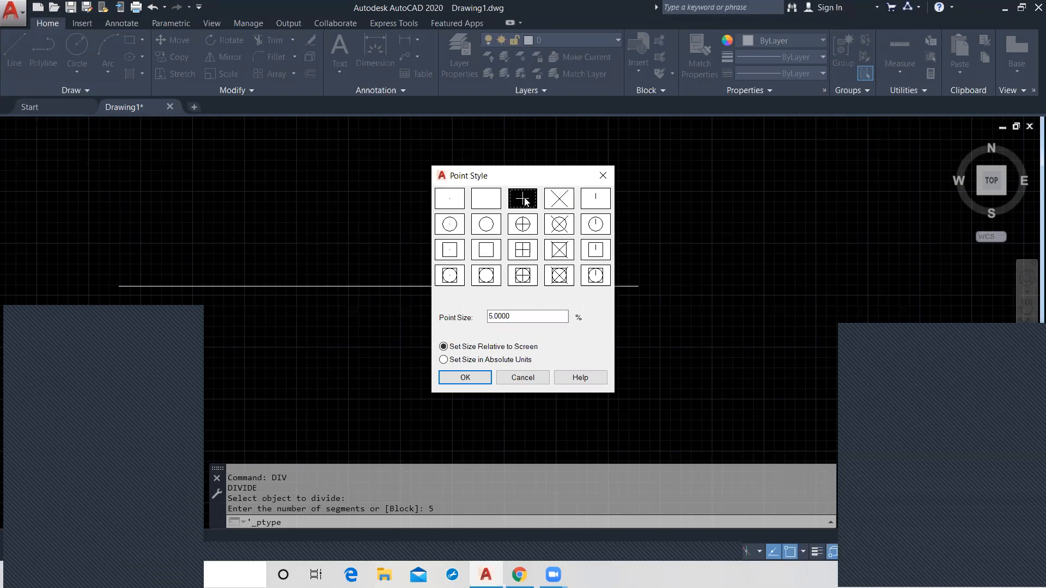
left_click(469, 378)
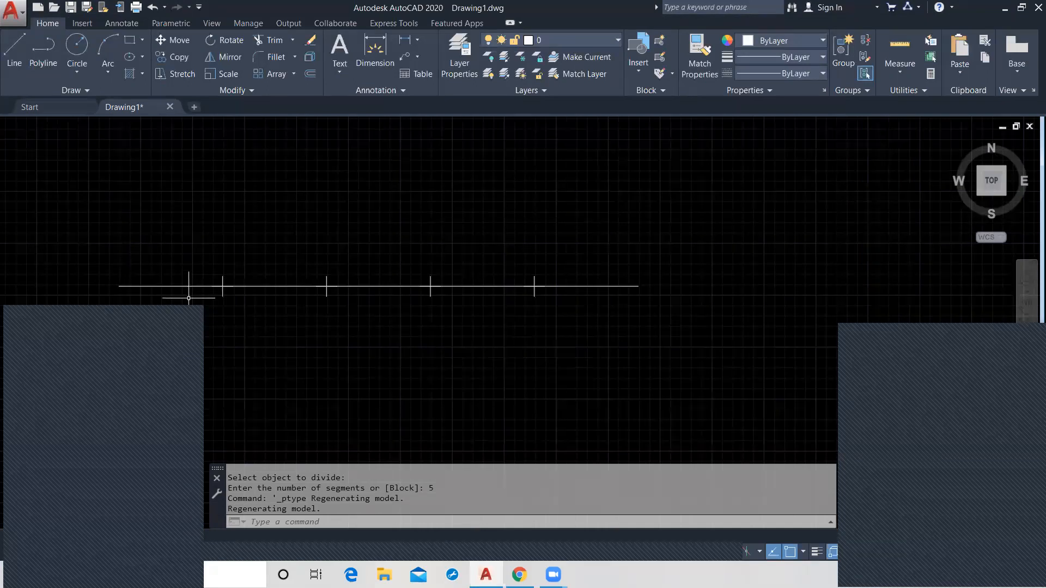
Draw a second horizontal line 500 units long above the divided line.
left_click(25, 313)
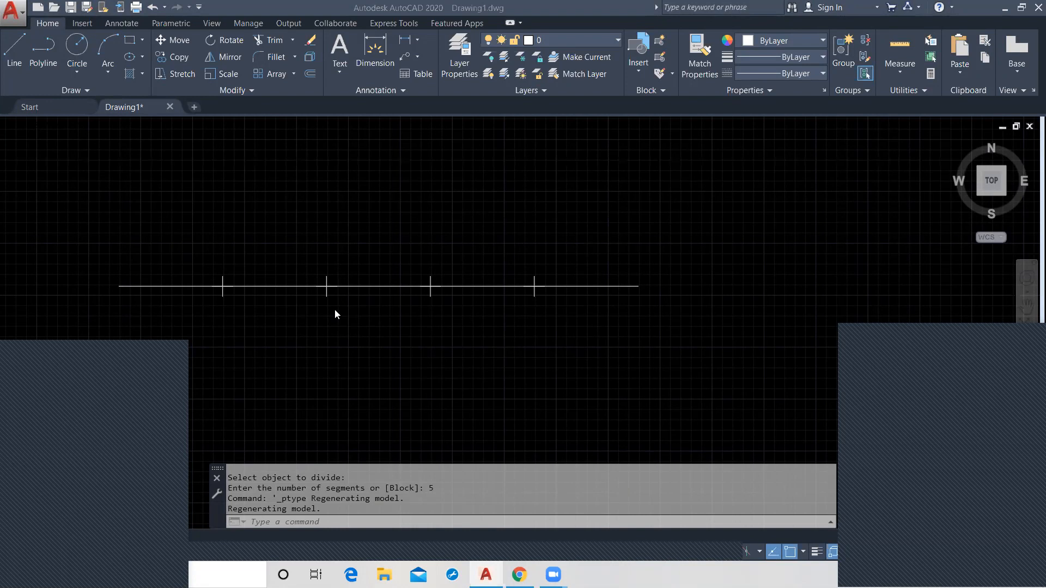
left_click(14, 52)
left_click(115, 206)
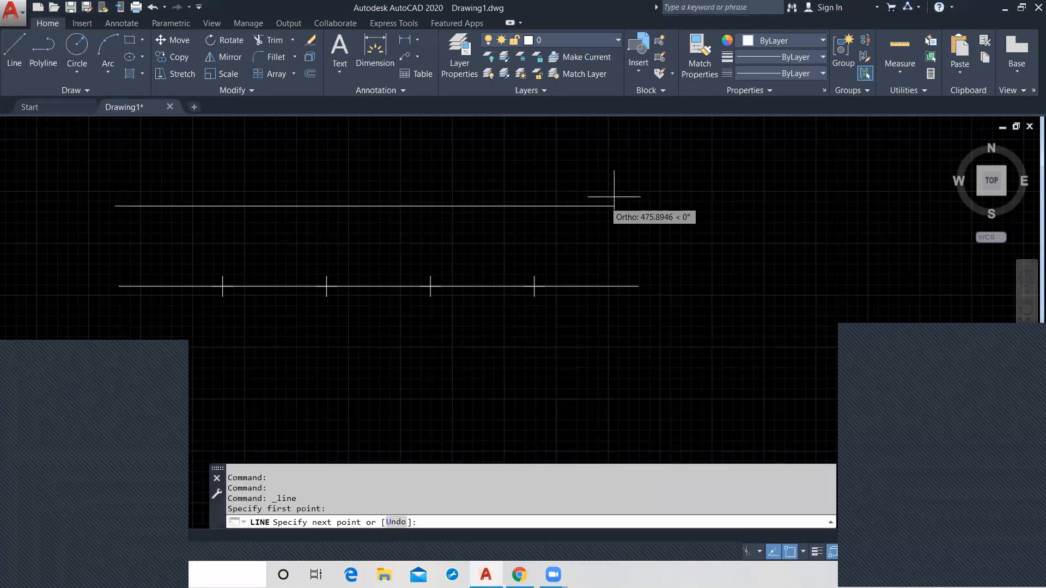
type("500")
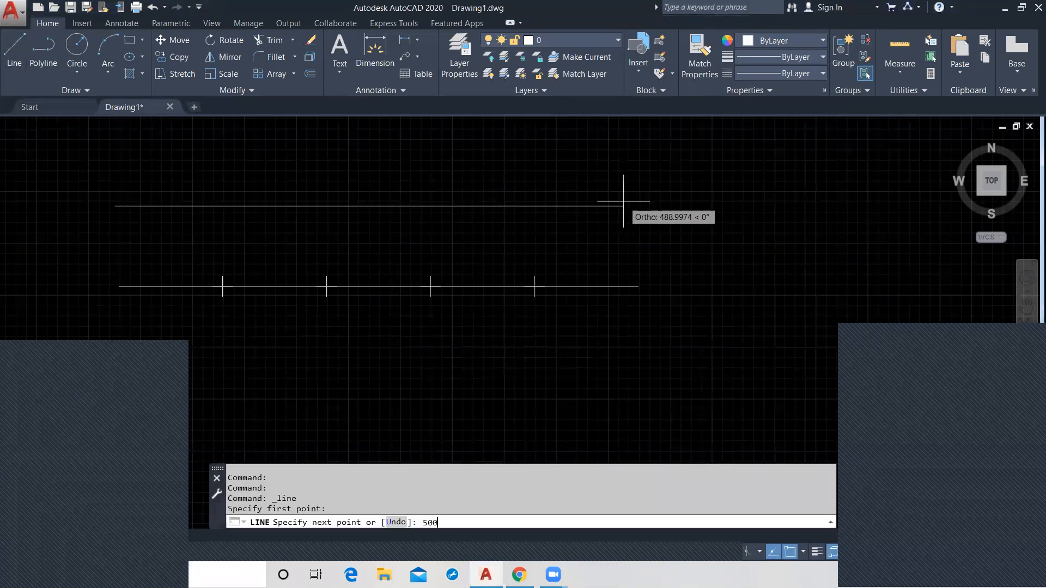
key("Return")
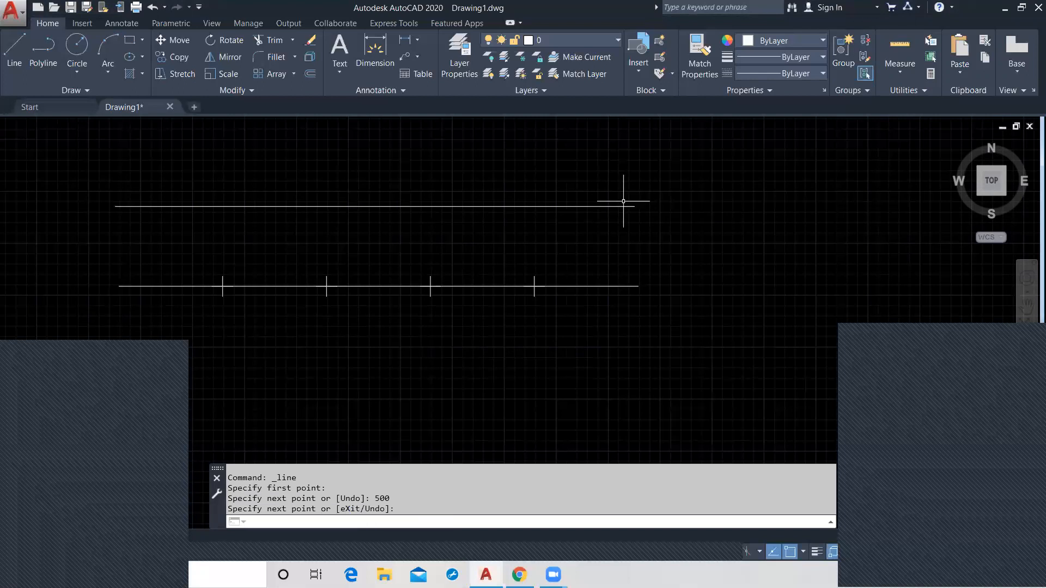
key("Return")
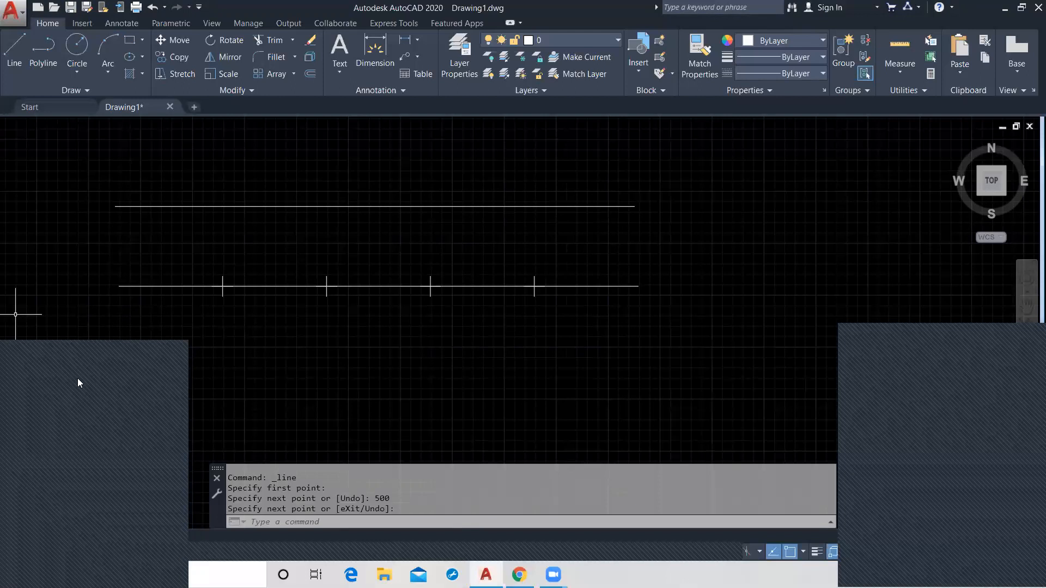
Place point markers every 75 units along the upper line with the Measure command.
left_click(96, 405)
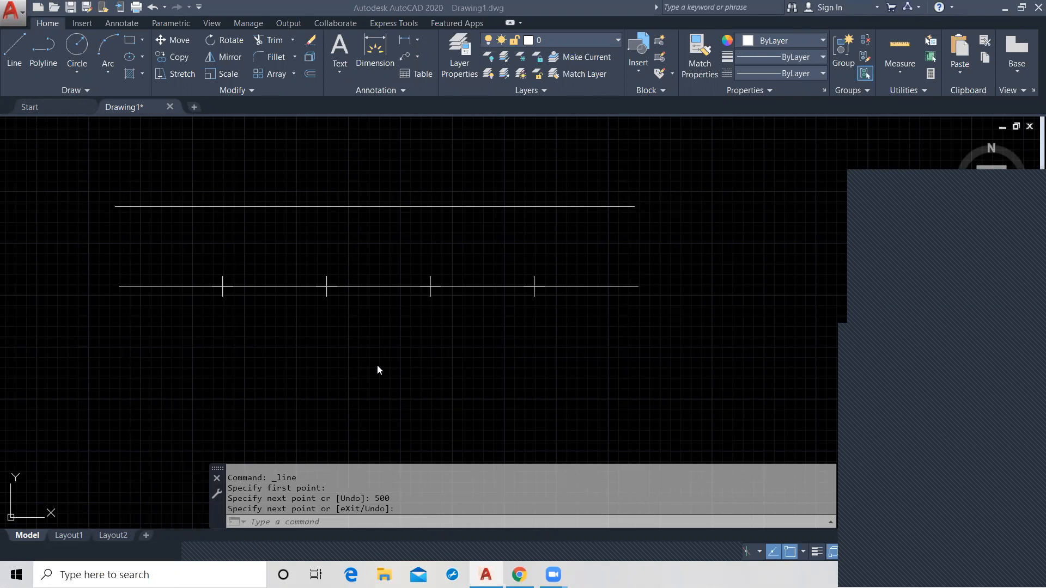
left_click(357, 364)
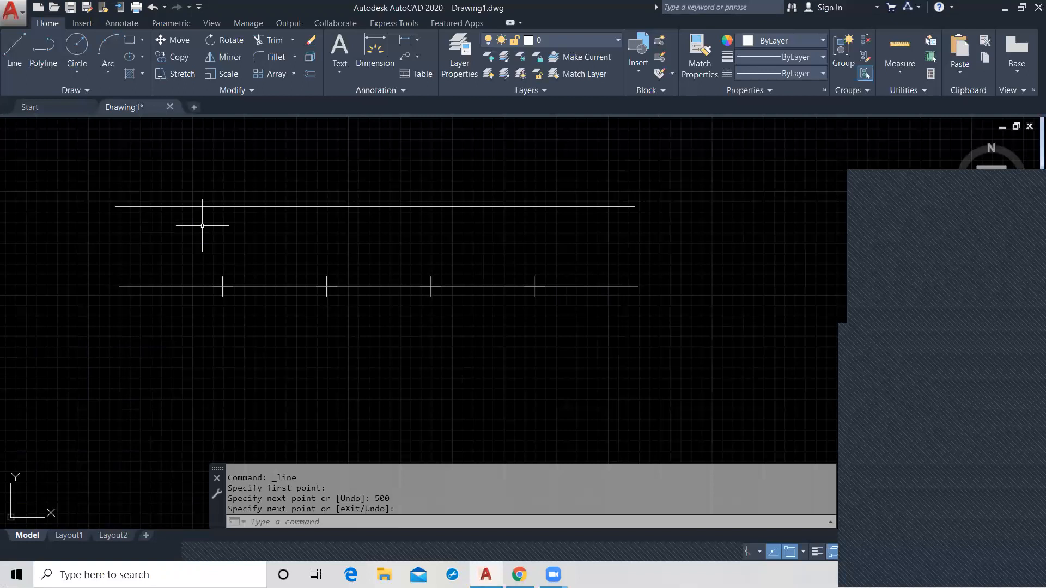
type("m")
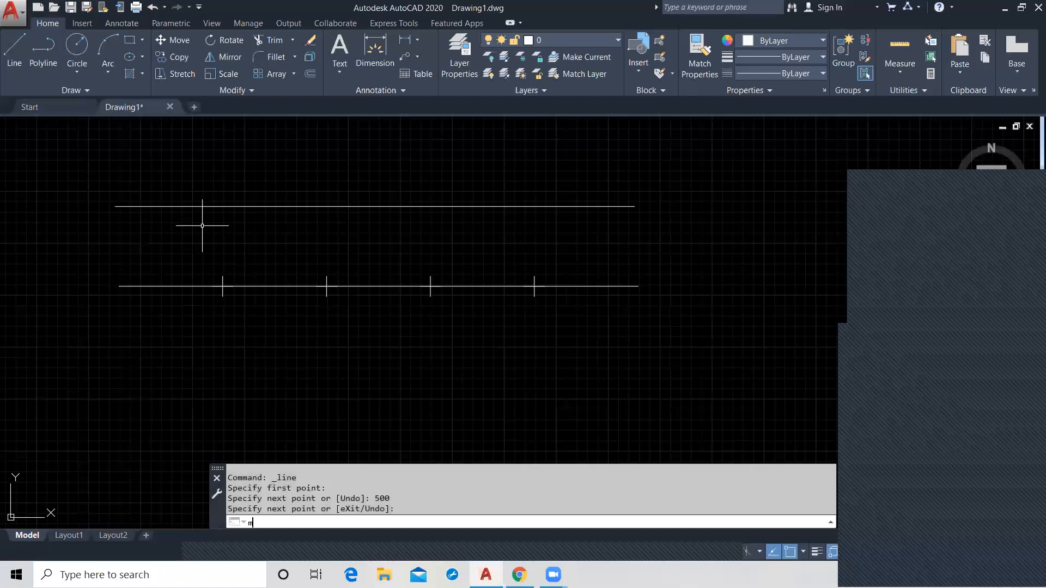
type("e")
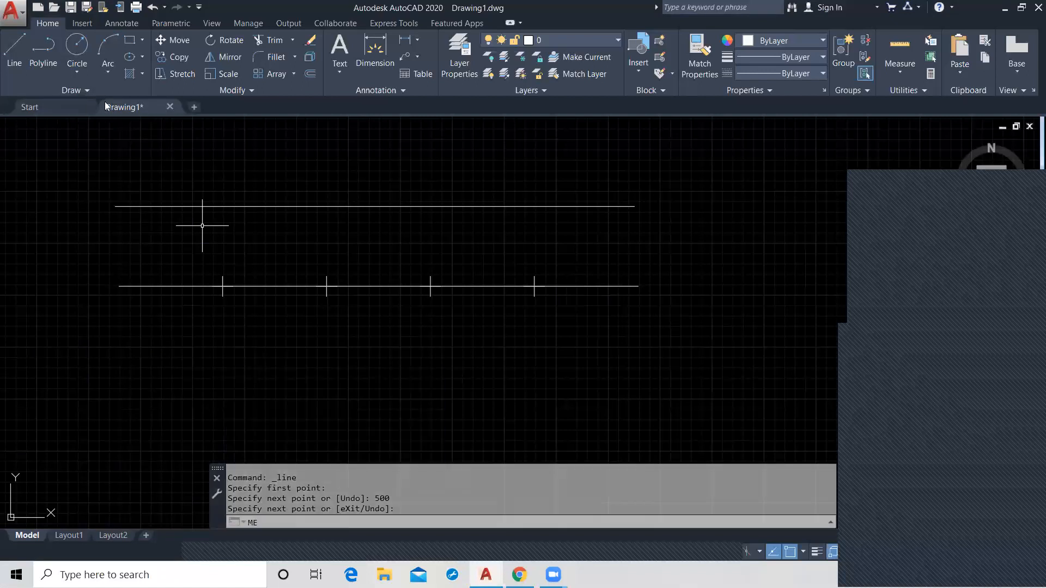
left_click(85, 90)
key("Return")
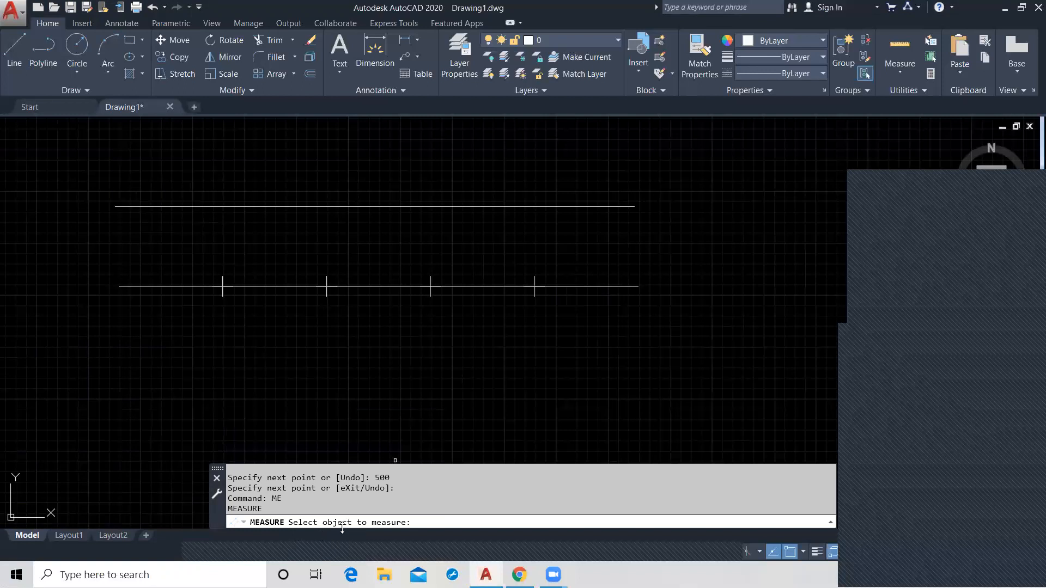
left_click(421, 205)
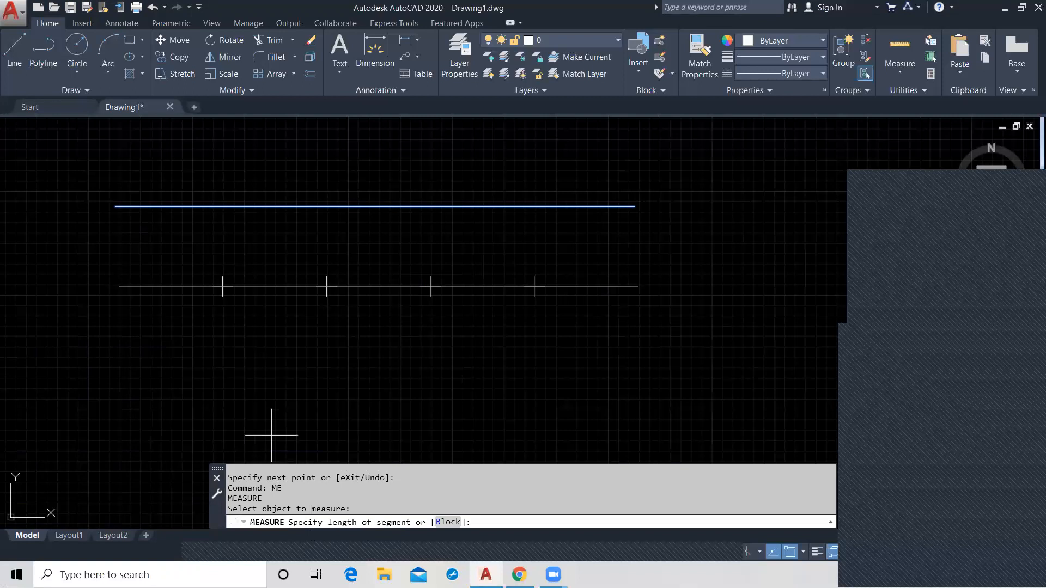
type("75")
key("Return")
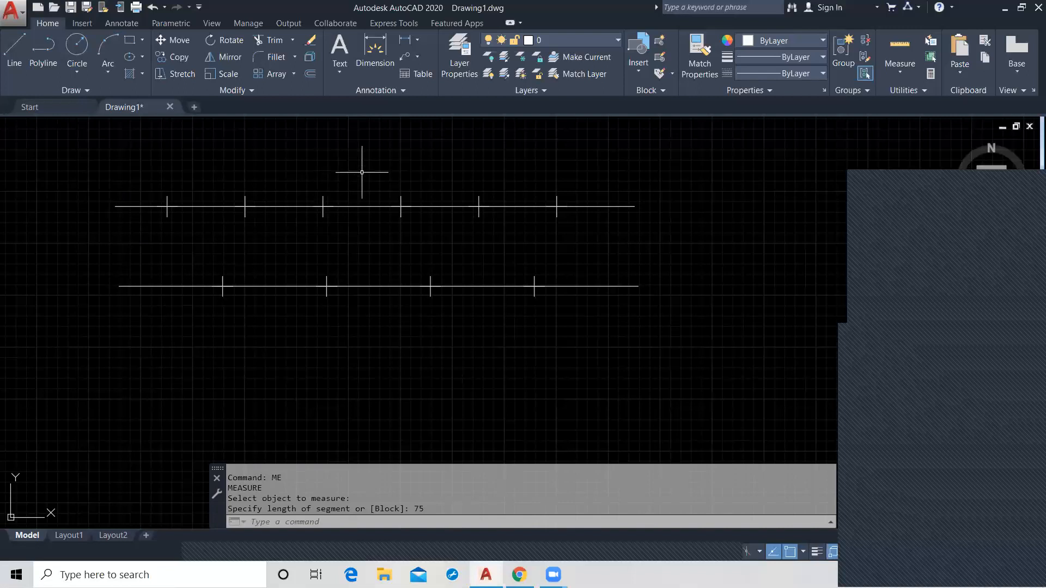
Draw a closed L-shaped outline from straight orthogonal lines above the two marked lines.
middle_click_drag(395, 166, 398, 238)
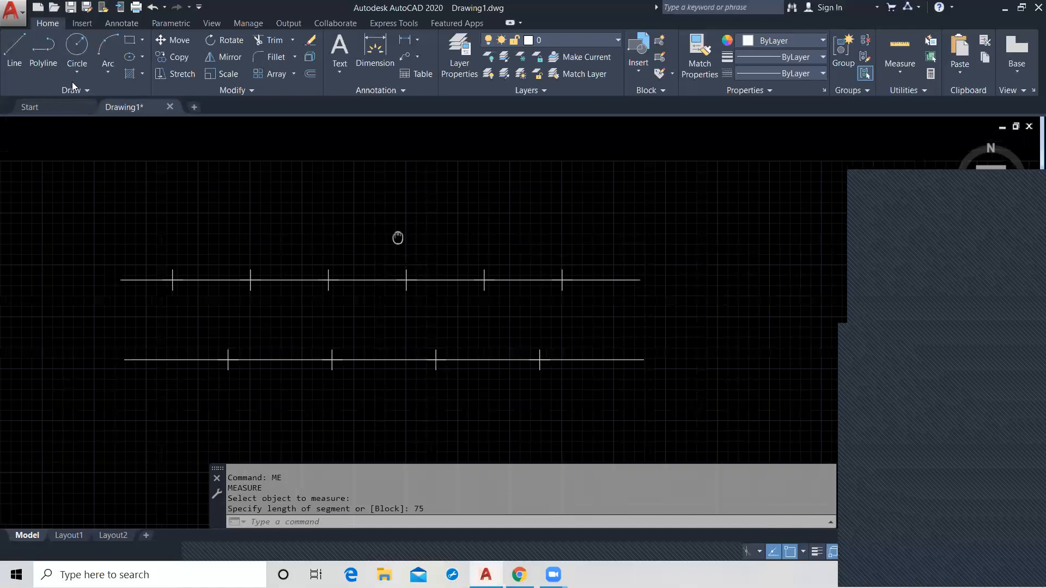
left_click(89, 89)
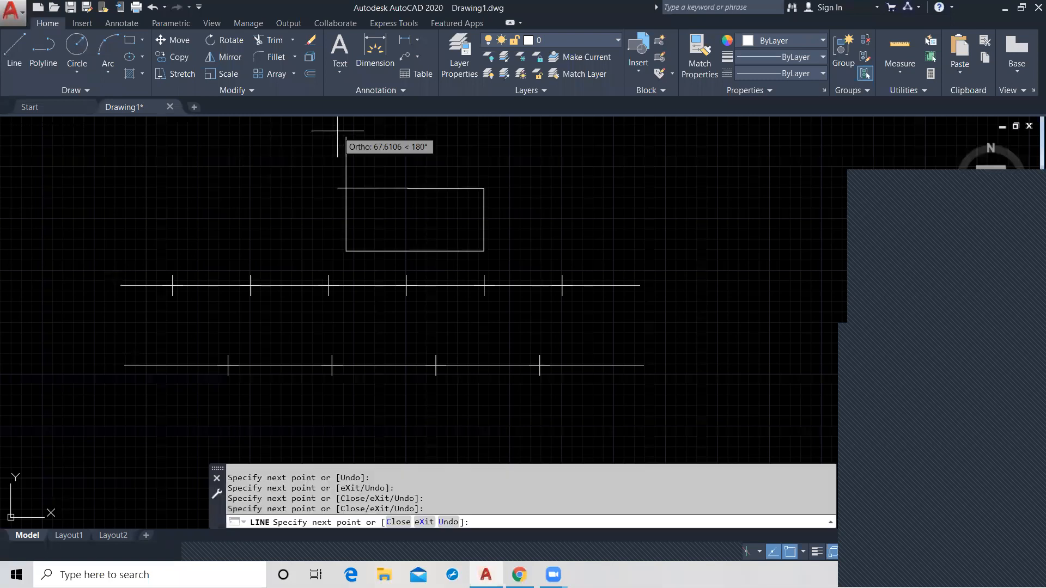
left_click(408, 188)
left_click(407, 137)
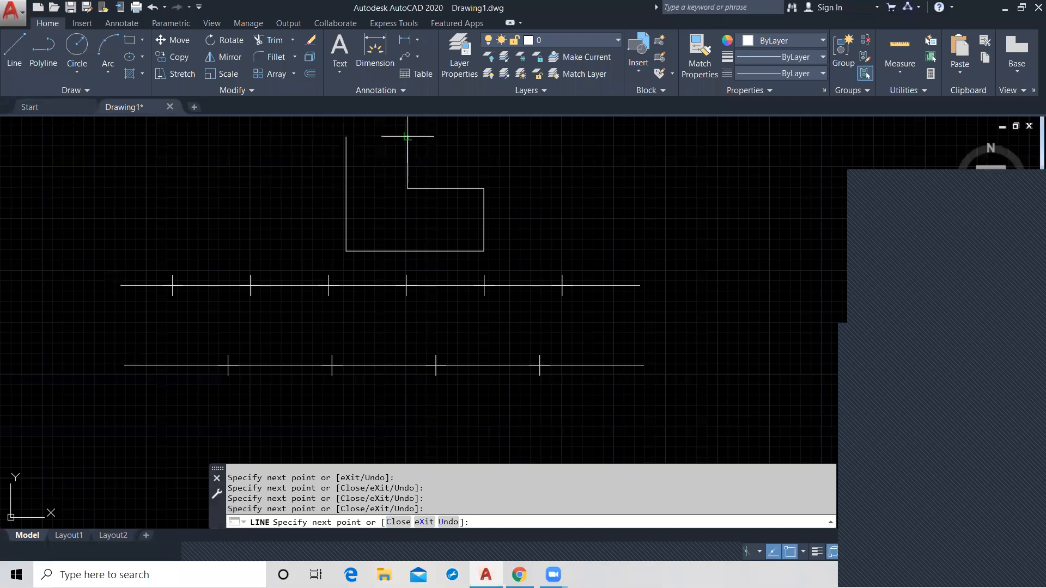
left_click(347, 137)
key("Return")
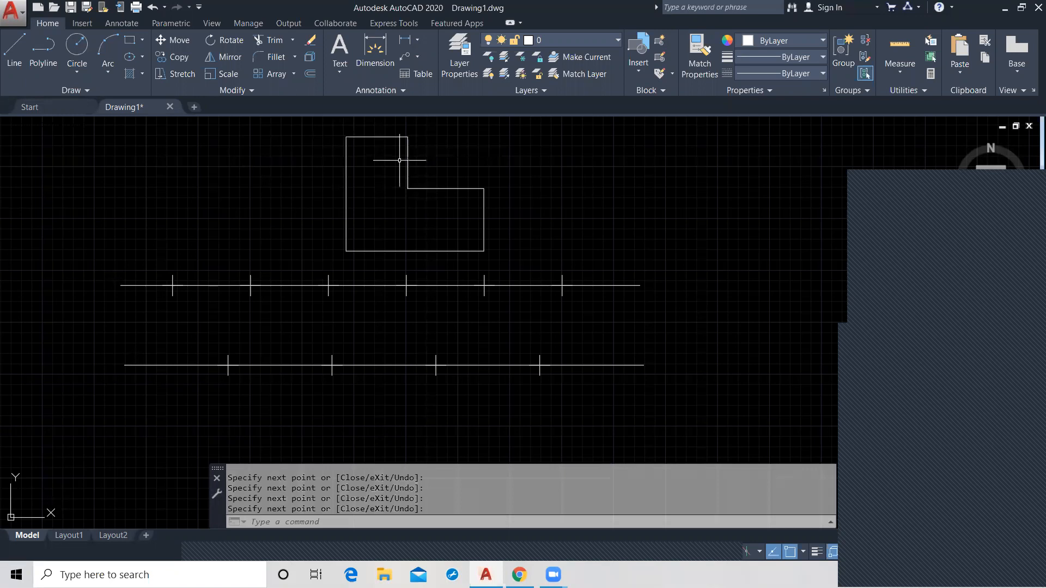
Select four sides of the L-shaped outline one by one to inspect them as separate objects, and clear the selection.
left_click(382, 136)
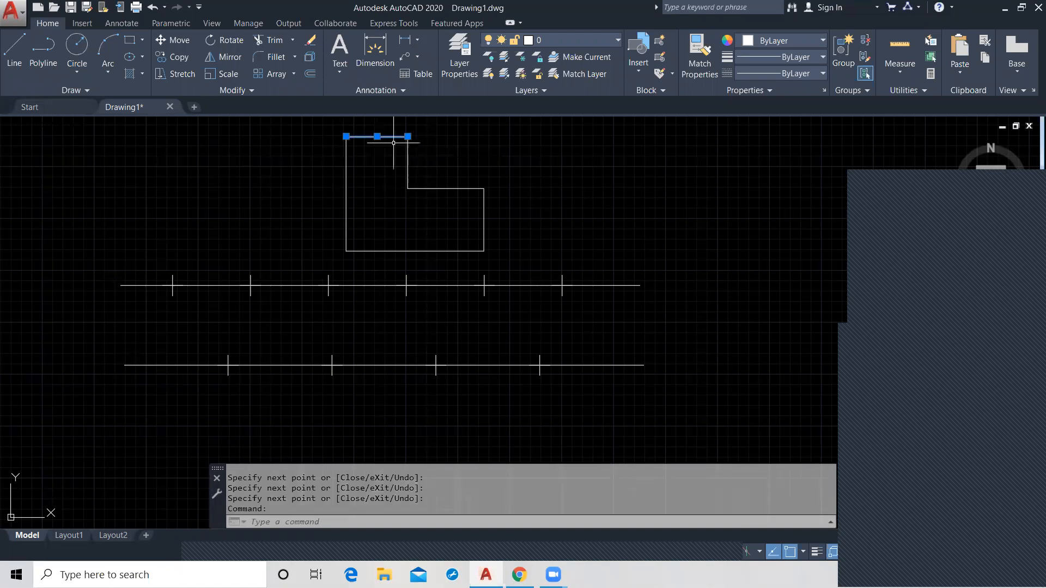
left_click(408, 162)
left_click(444, 189)
left_click(483, 221)
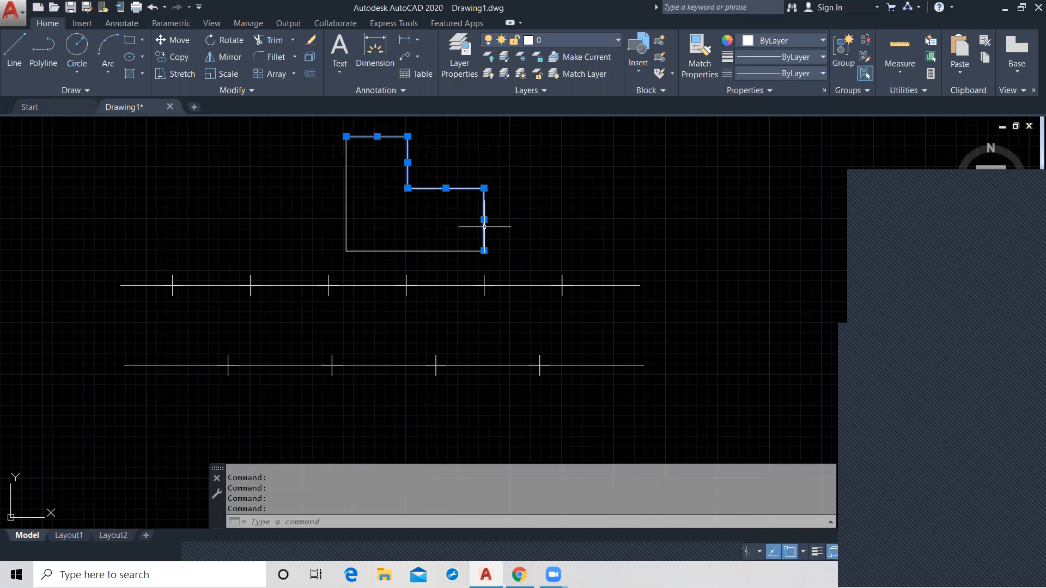
key("Escape")
key("Escape")
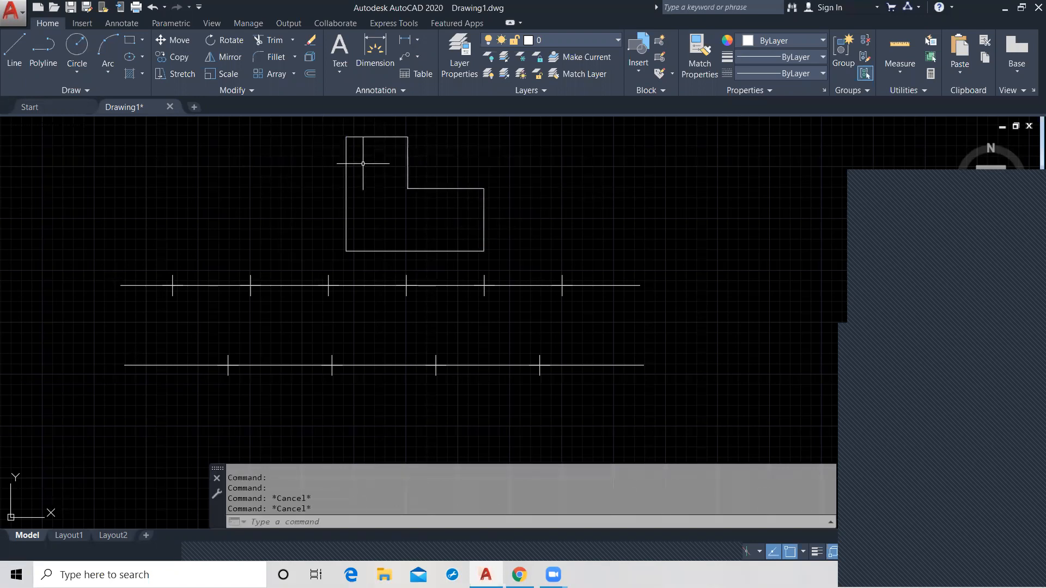
Convert all six sides of the closed L-shaped outline into a single region.
left_click(75, 90)
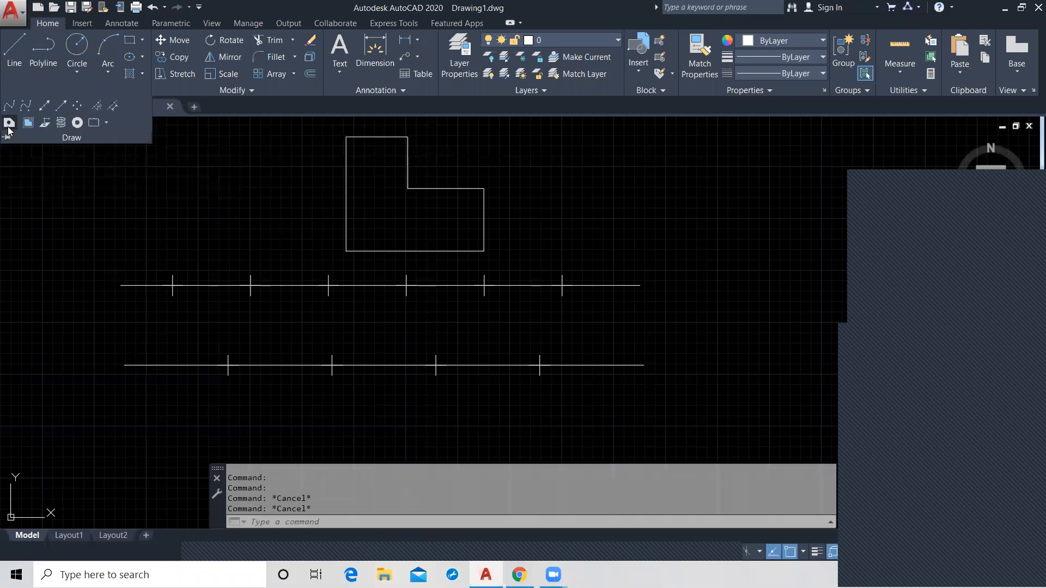
left_click(9, 124)
left_click(453, 189)
left_click(485, 210)
left_click(380, 252)
left_click(346, 181)
left_click(377, 131)
left_click(400, 144)
left_click(424, 163)
left_click(397, 134)
key("Return")
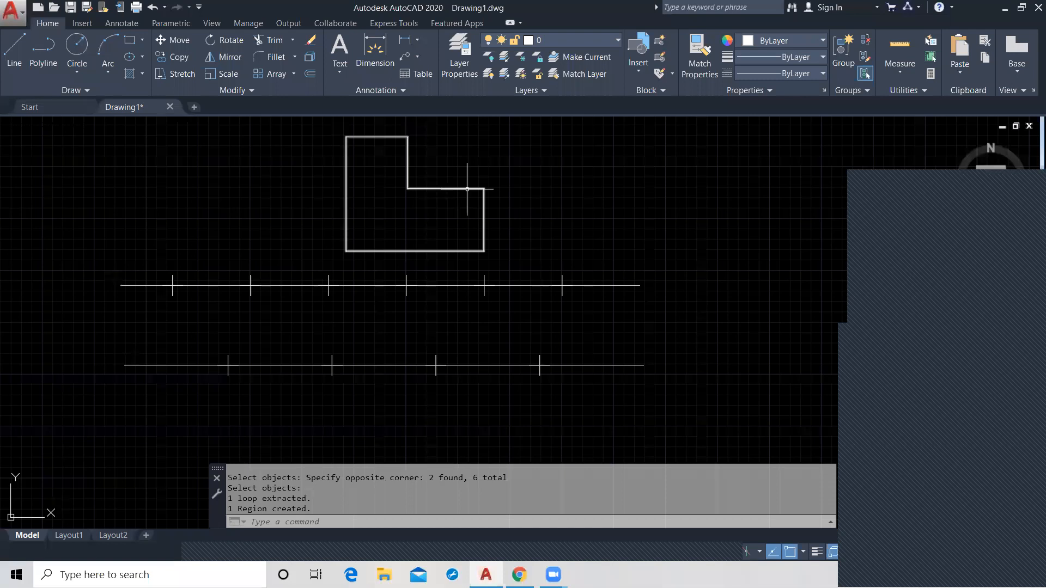
key("Escape")
key("Escape")
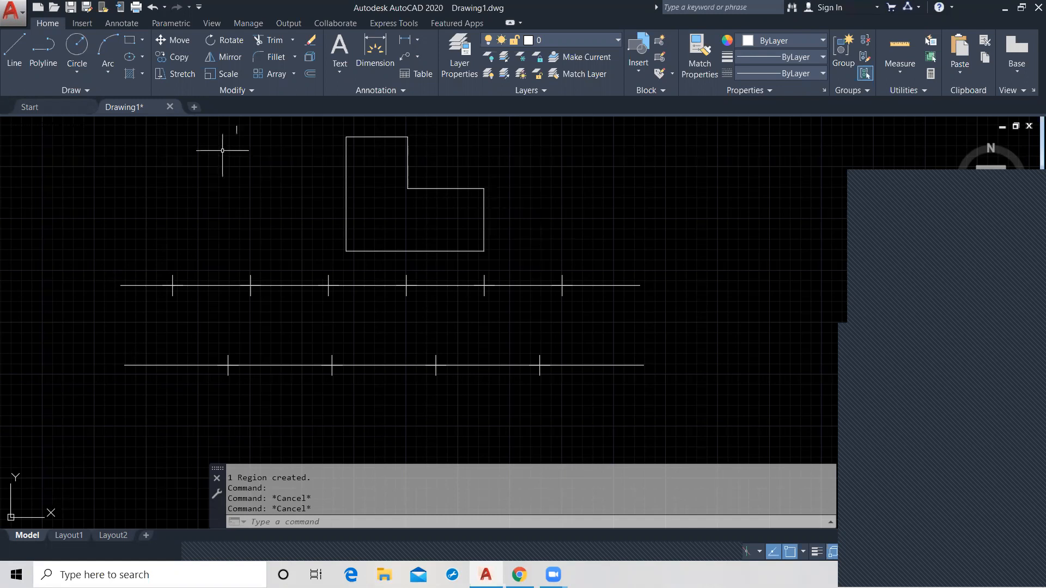
Draw a smaller L-shaped outline of five orthogonal lines to the right of the region, leaving its upper side open.
left_click(12, 54)
left_click(628, 150)
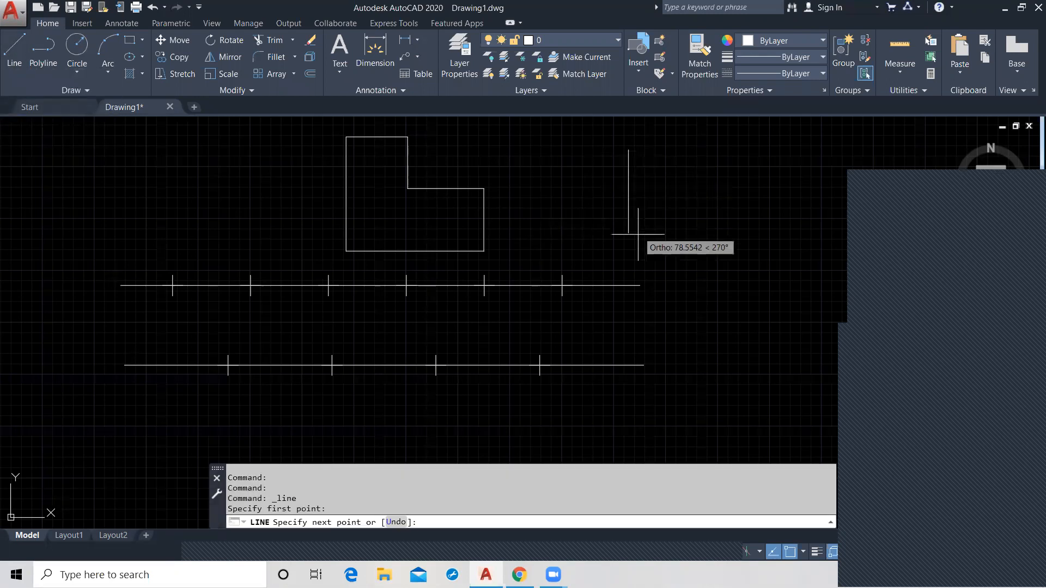
left_click(628, 237)
left_click(739, 238)
left_click(739, 182)
left_click(685, 182)
left_click(685, 143)
key("Return")
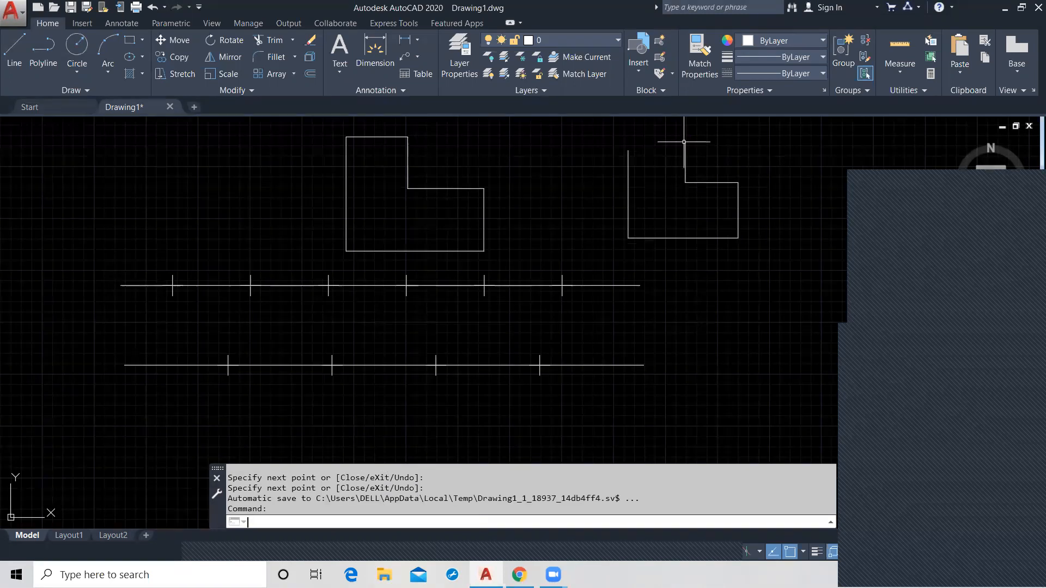
Try to convert the five lines of the smaller open L-shaped outline into a region.
left_click(83, 91)
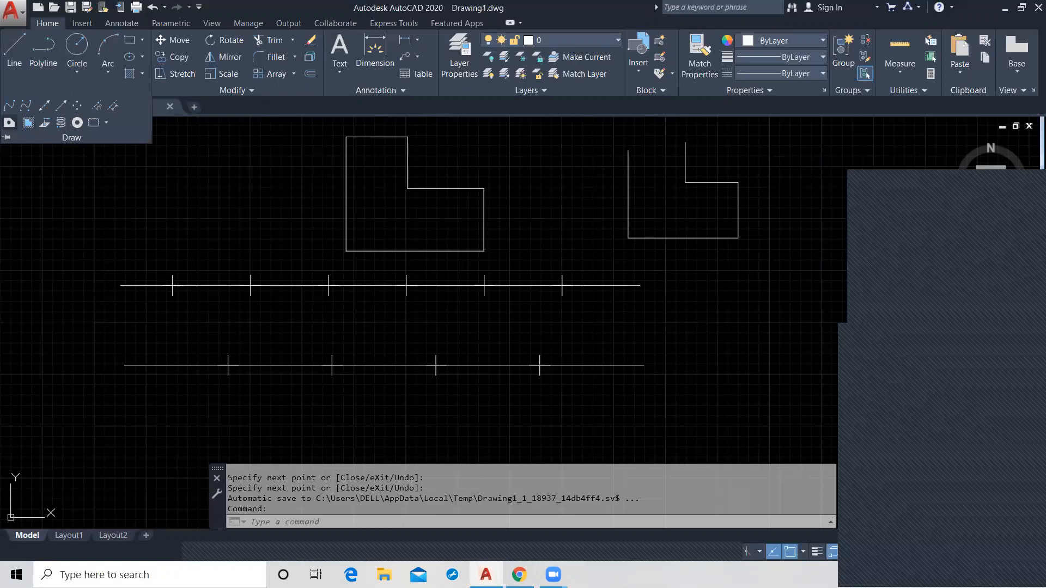
left_click(9, 122)
left_click(606, 131)
left_click(761, 251)
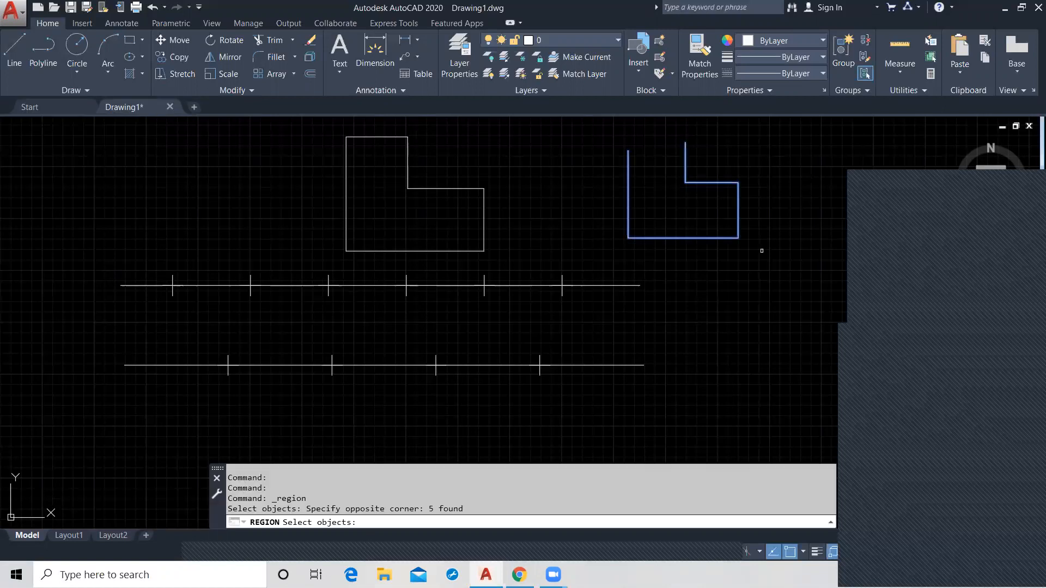
key("Return")
Select individual sides of the smaller open outline to check that they are separate objects, and clear the selection.
left_click(670, 238)
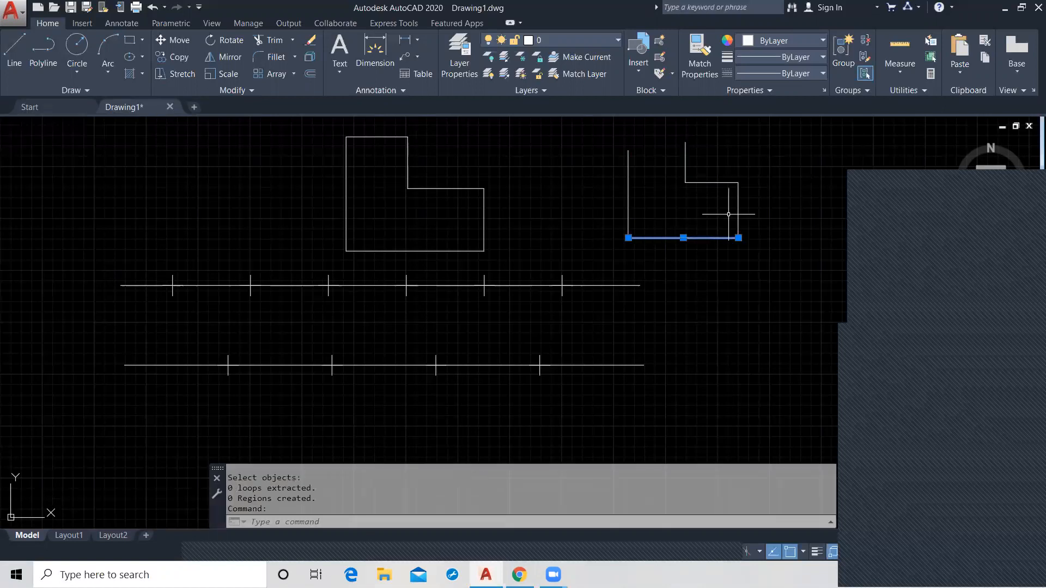
left_click(727, 183)
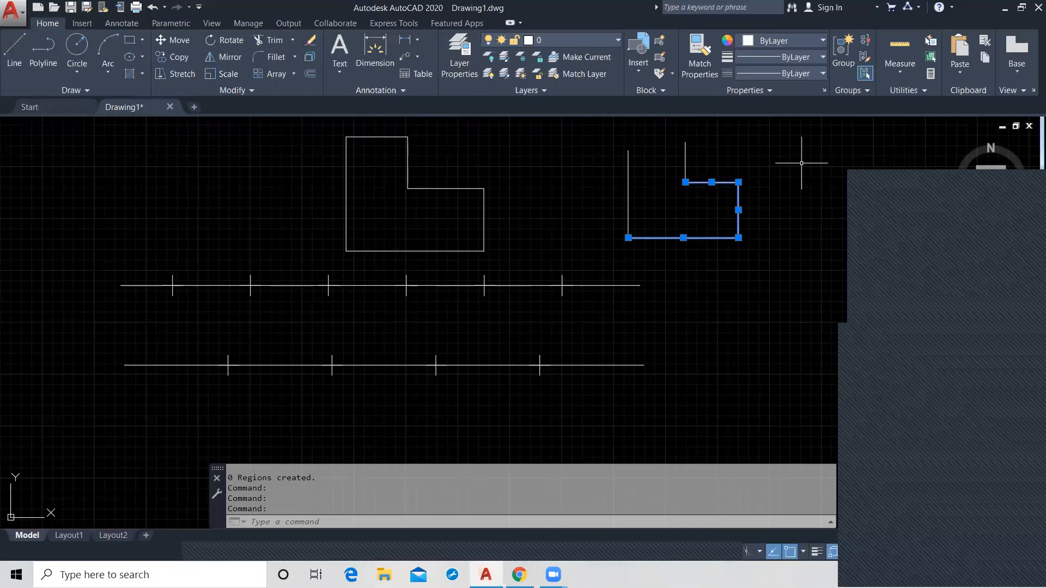
key("Escape")
key("Escape")
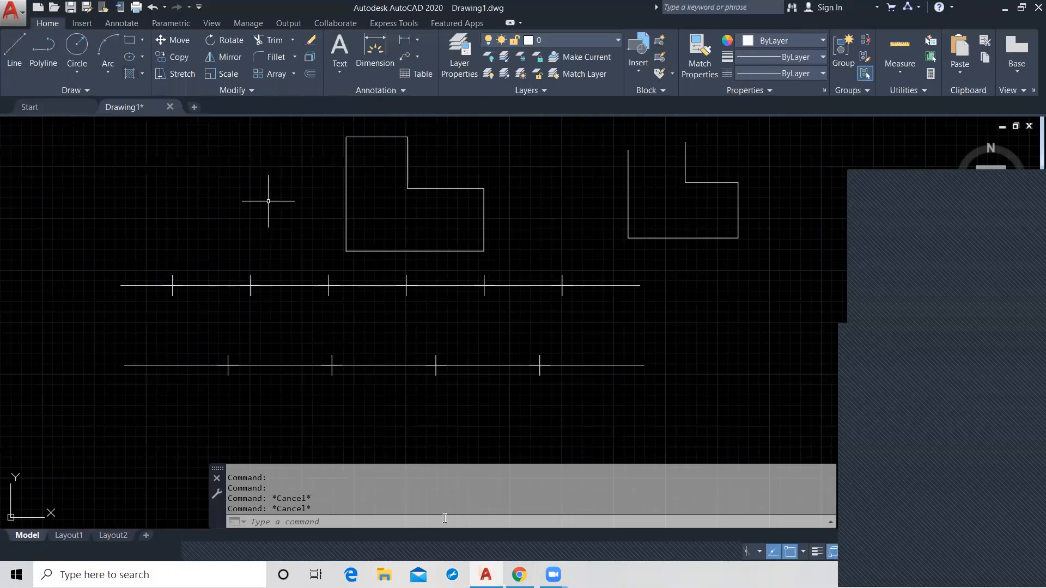
Switch to the AutoCAD group chat in WhatsApp Web and examine the shared apartment plan and the wheel-shaped part drawing.
left_click(519, 574)
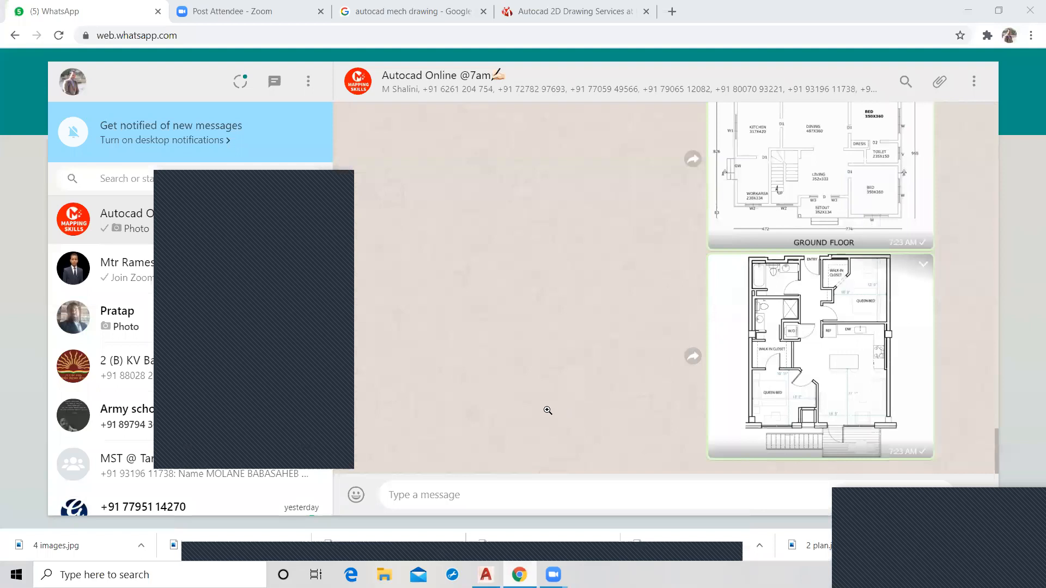
left_click(588, 419)
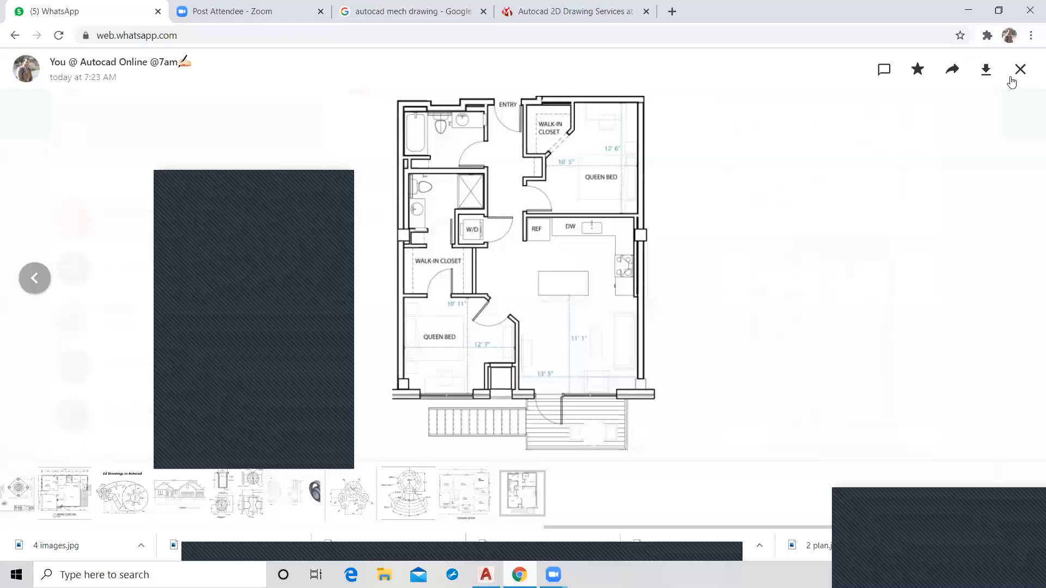
left_click(808, 331)
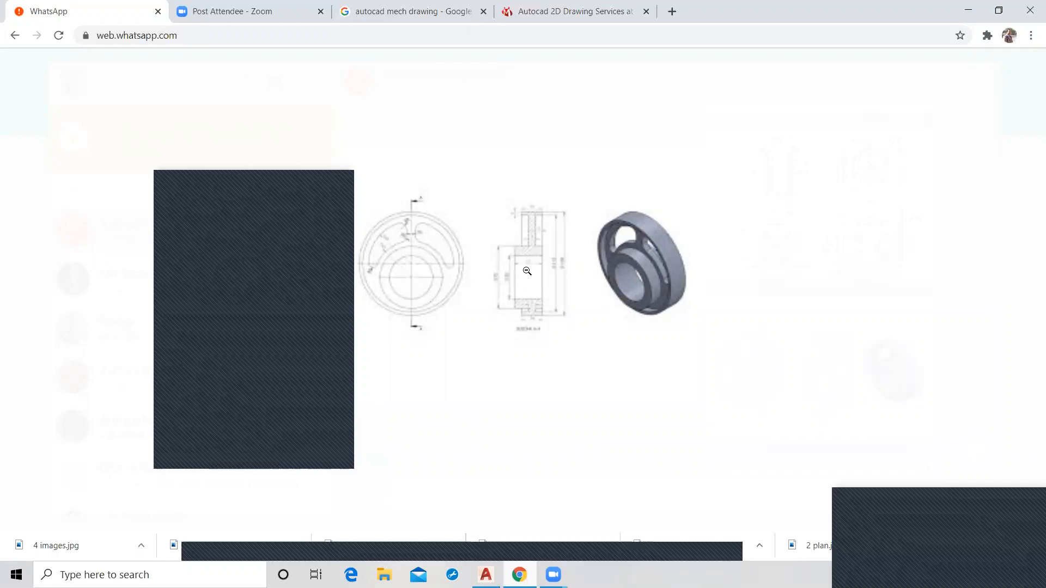
left_click(506, 194)
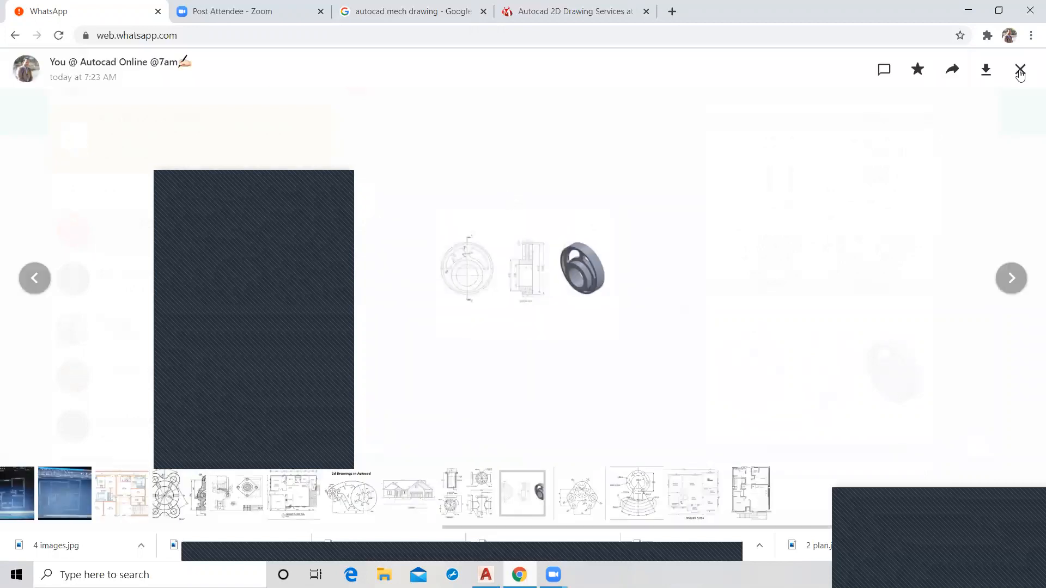
left_click(784, 238)
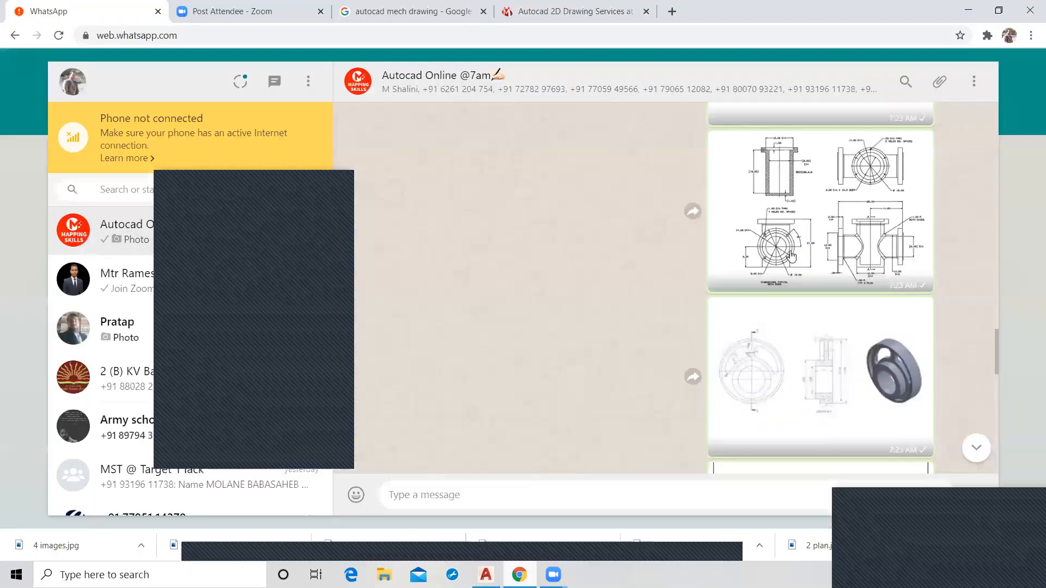
Find the shared house drawing titled GROUND FLOOR PLAN in the chat, examine it enlarged, and close it.
scroll(792, 256, "up", 3)
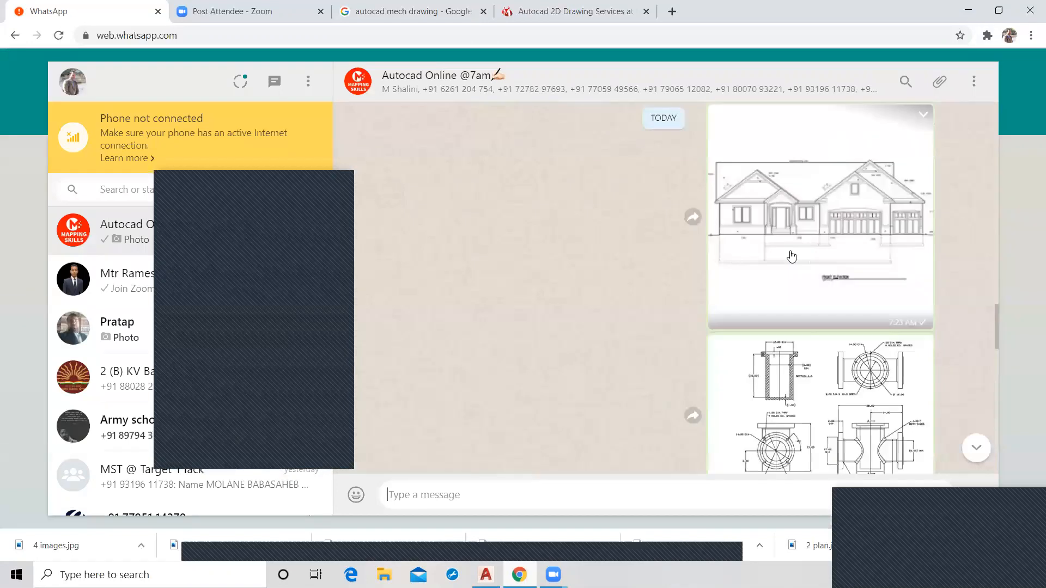
scroll(791, 256, "up", 4)
scroll(792, 256, "up", 4)
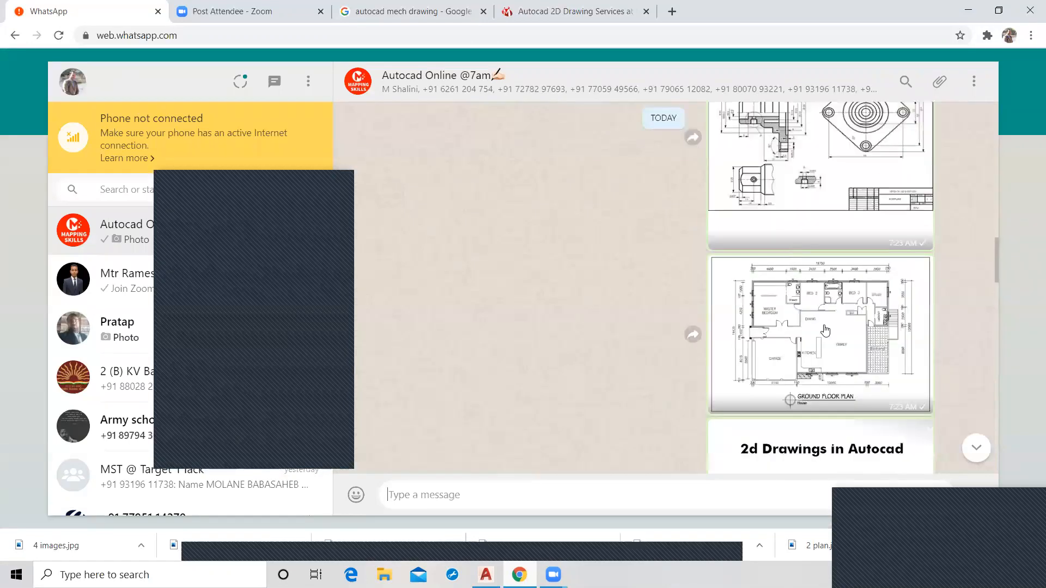
left_click(855, 355)
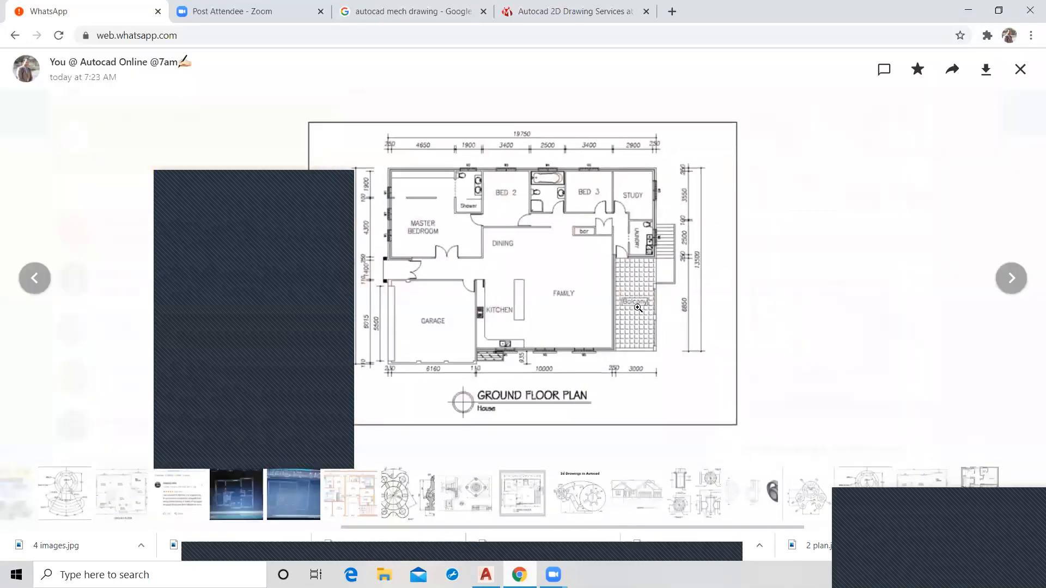
left_click(749, 279)
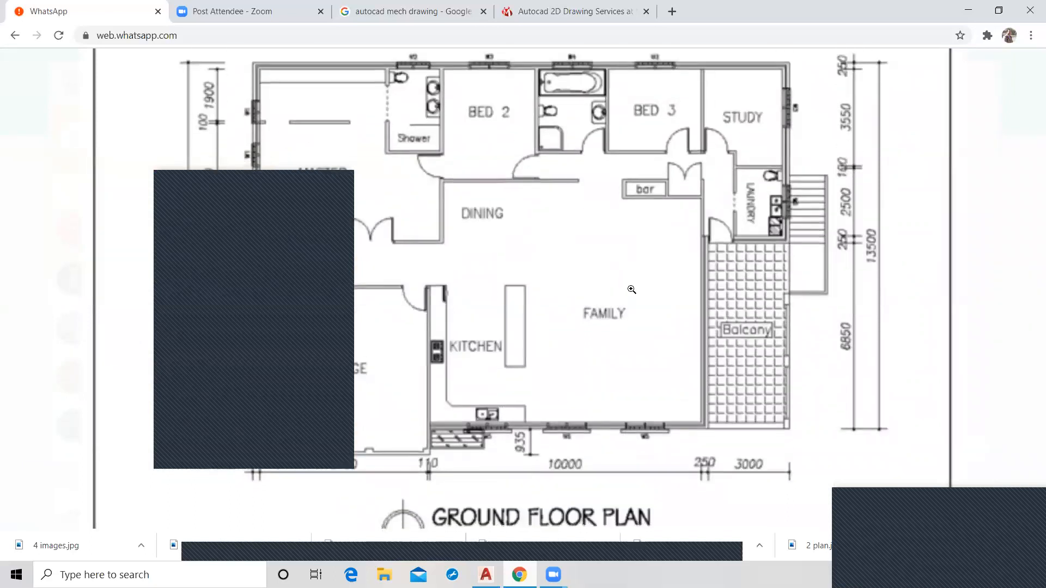
left_click(633, 289)
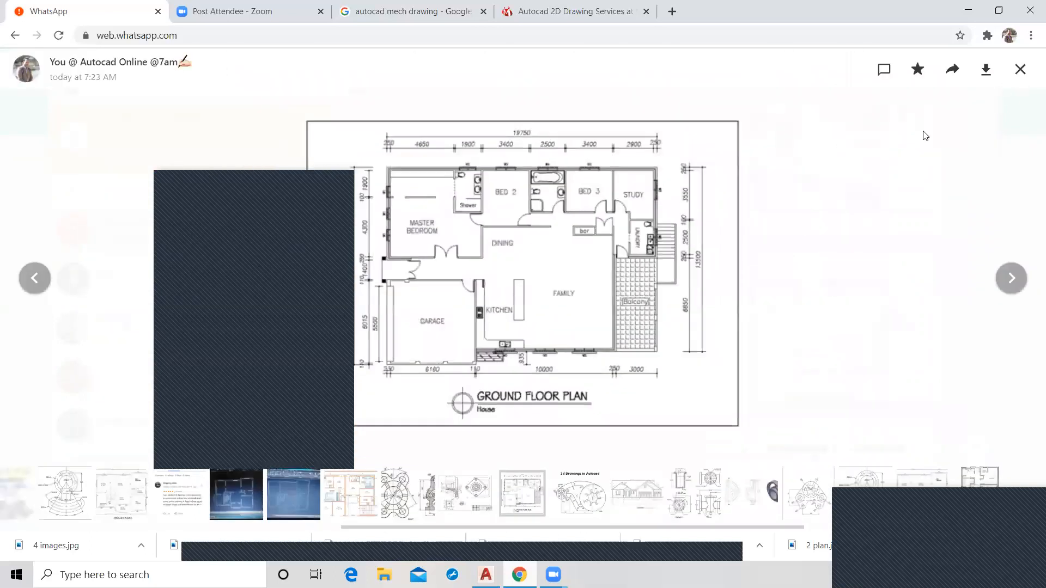
left_click(822, 291)
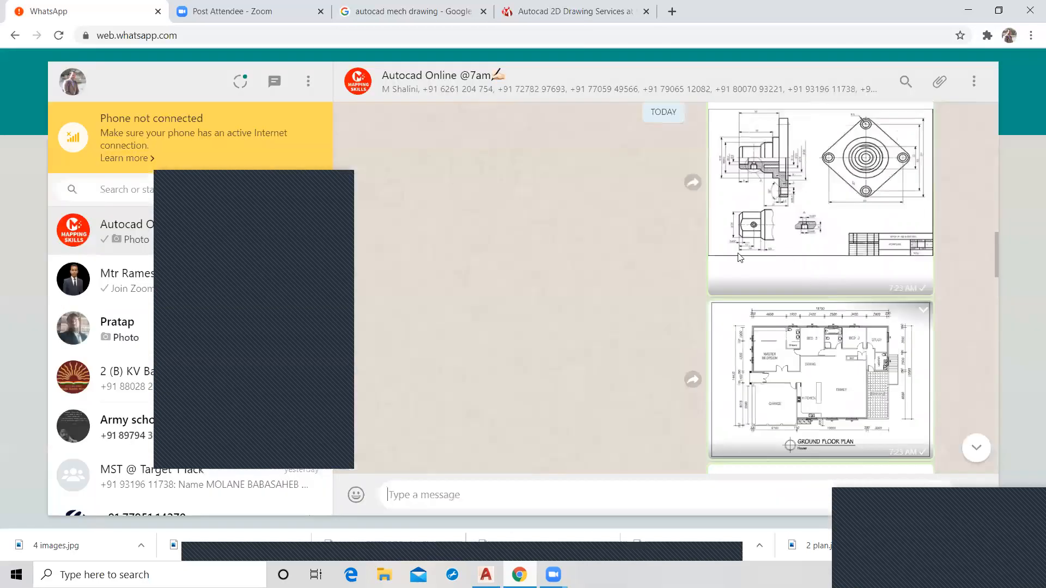
Examine the dimensioned drawing of the diamond-shaped flange with its sectional view at enlarged size.
left_click(430, 255)
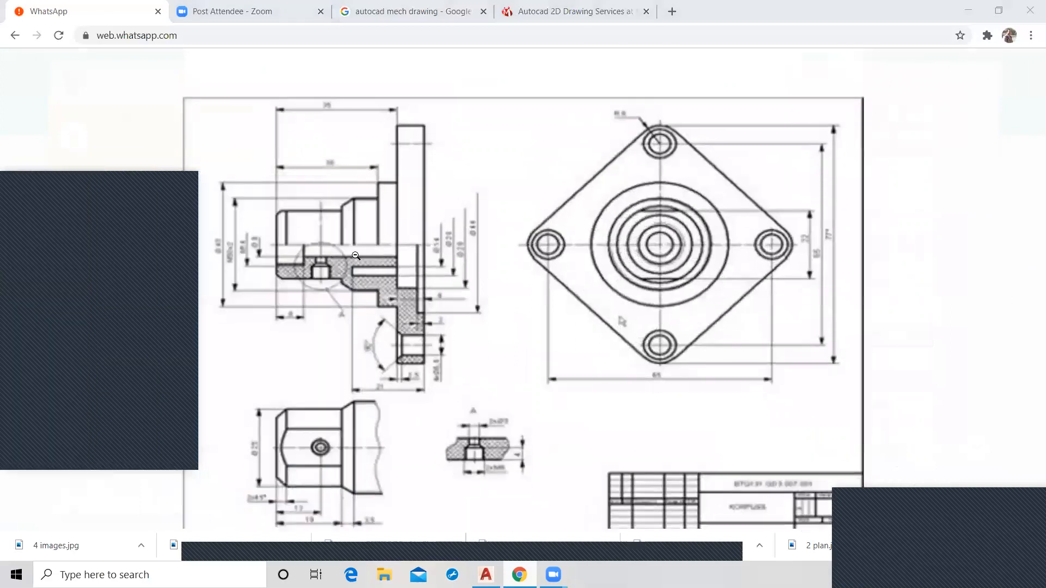
scroll(388, 289, "down", 1)
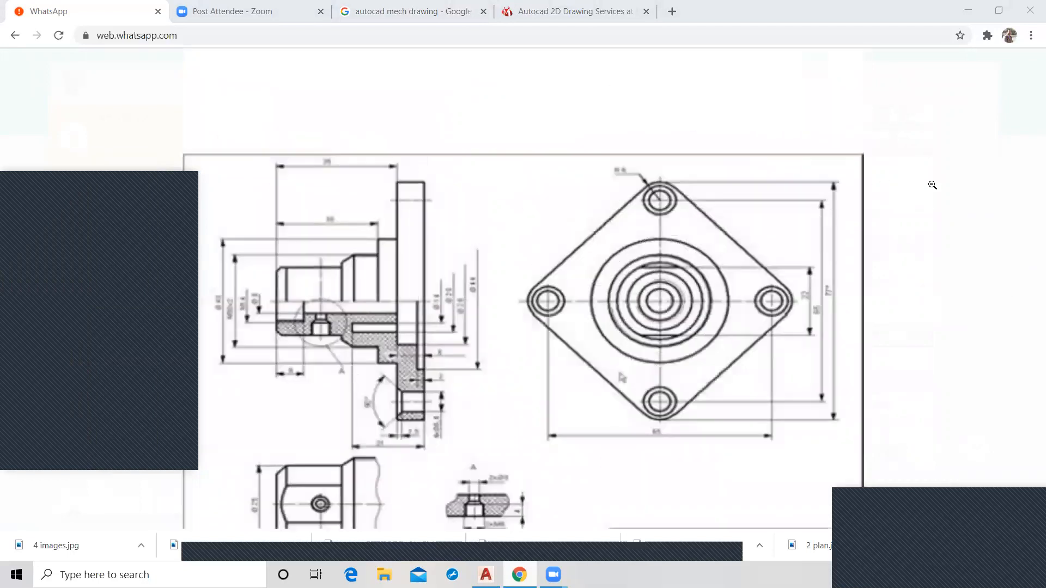
left_click(1009, 91)
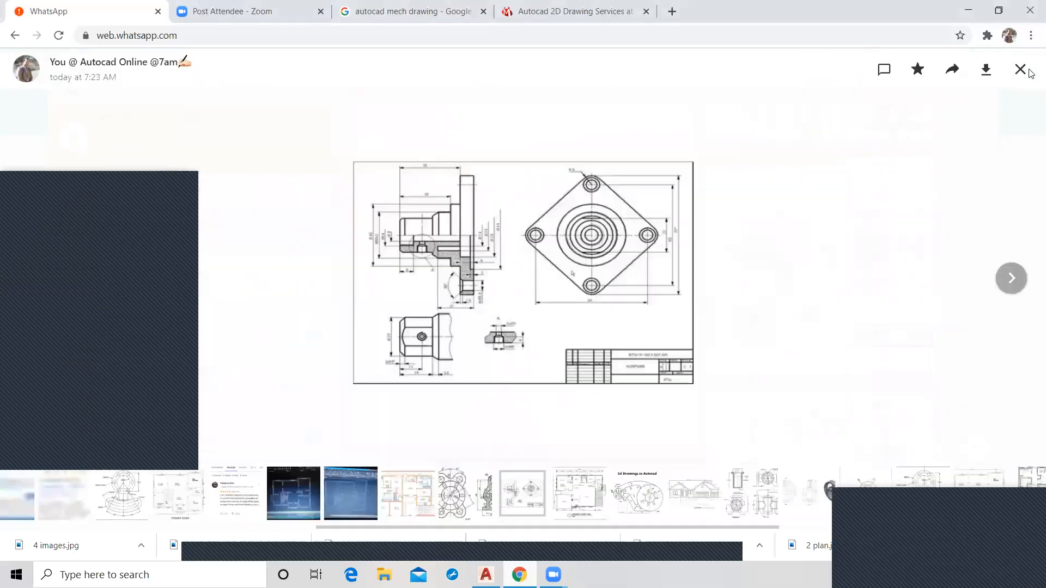
Examine the Cover and Upright part drawing enlarged, close it, and return to the AutoCAD drawing.
left_click(787, 246)
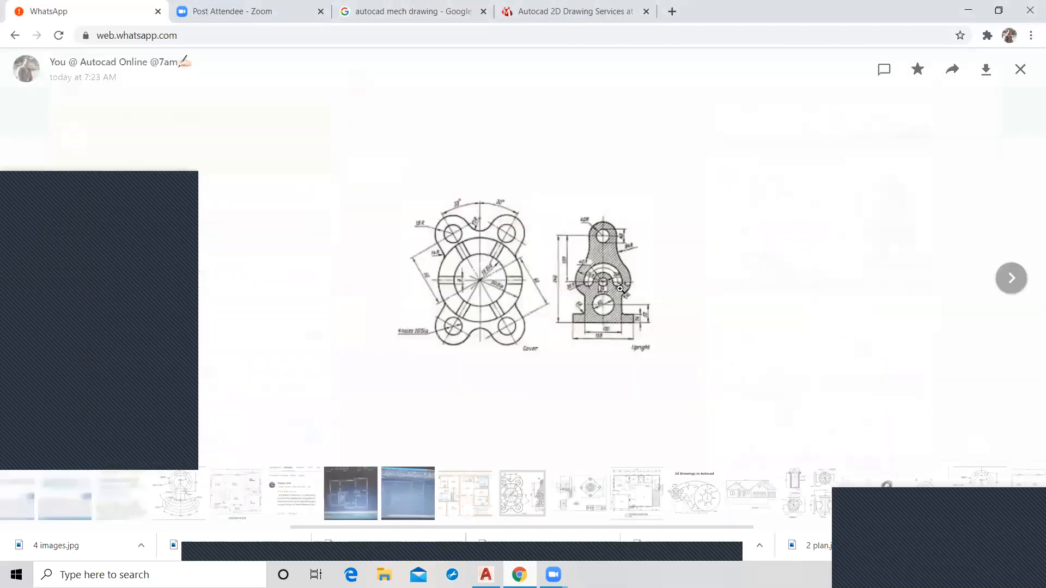
left_click(632, 262)
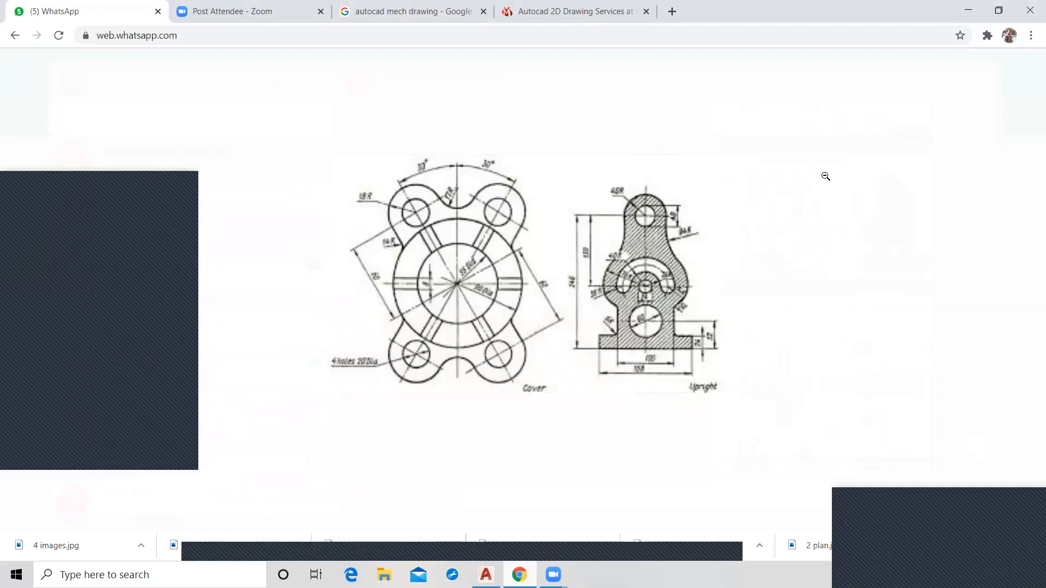
left_click(840, 167)
left_click(1019, 69)
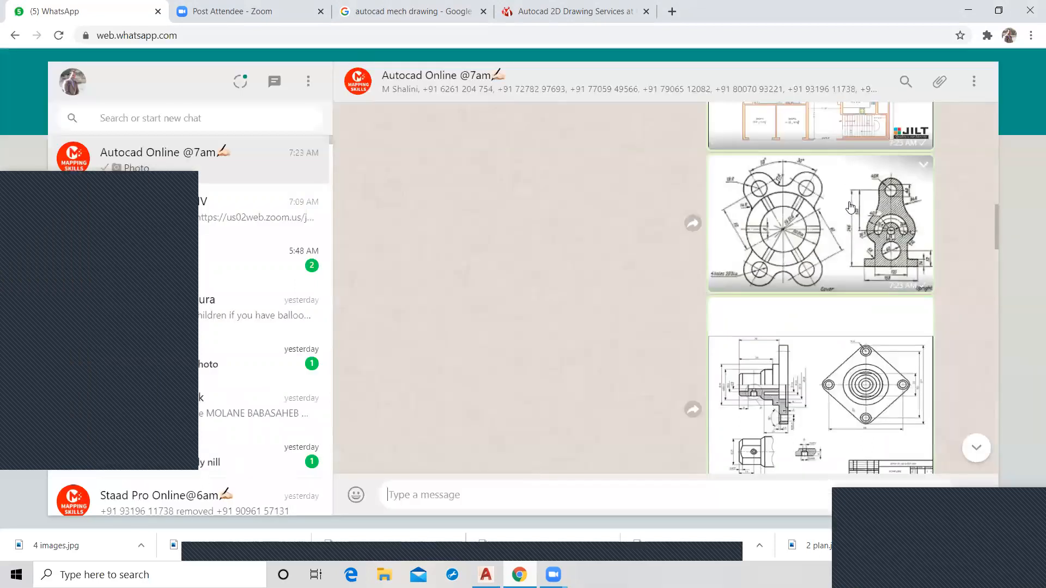
scroll(850, 212, "down", 5)
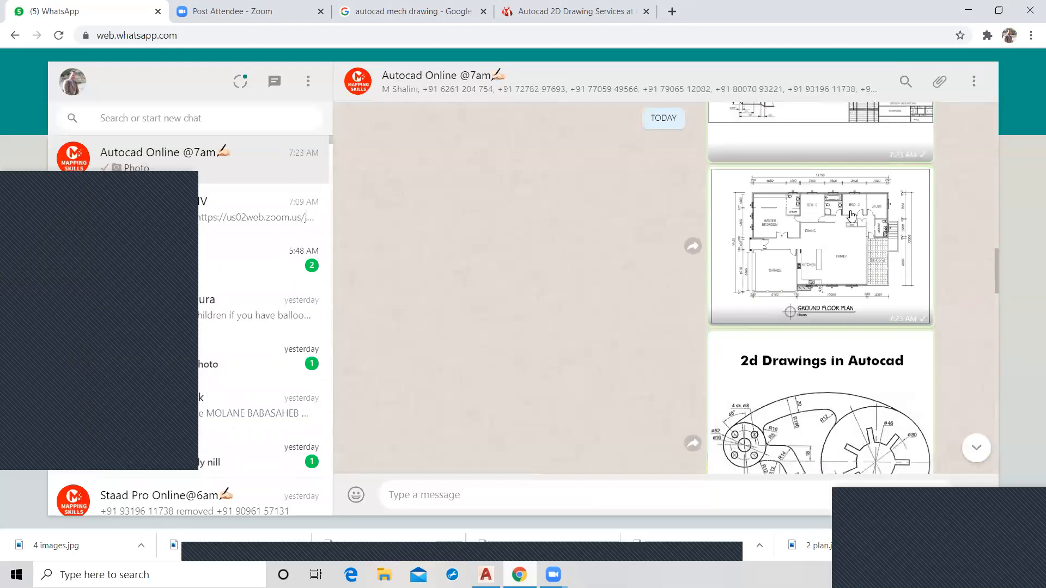
left_click(968, 10)
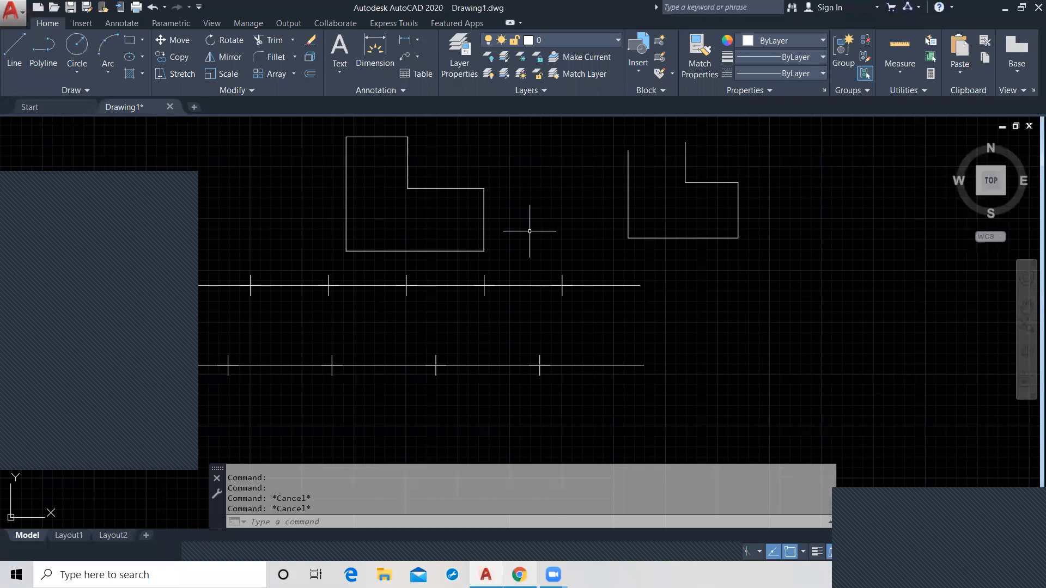
Hatch the inside of the larger L-shaped region with the ANGLE pattern and change the pattern to AR-B816C.
scroll(530, 231, "up", 2)
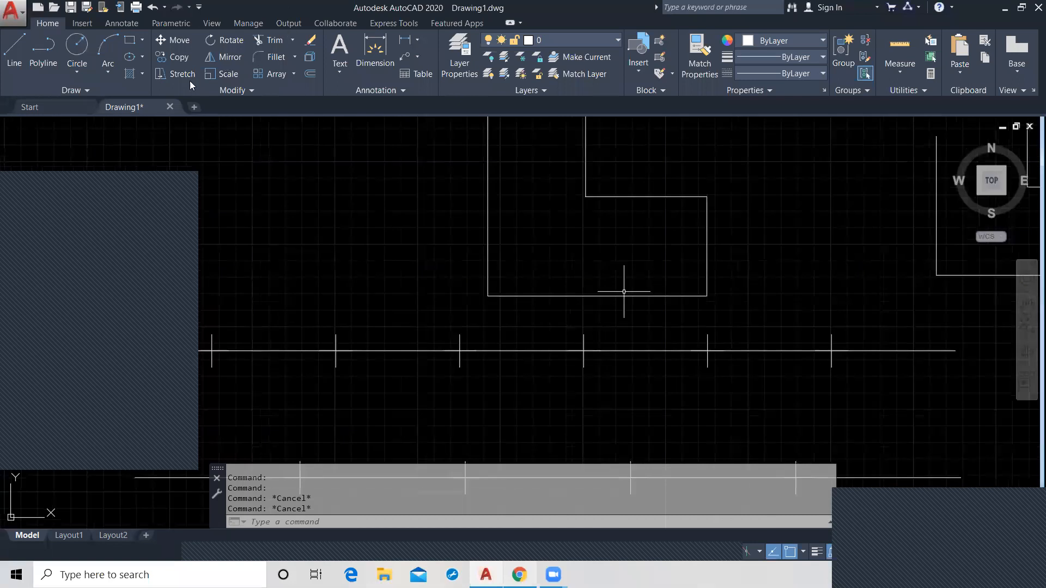
left_click(129, 75)
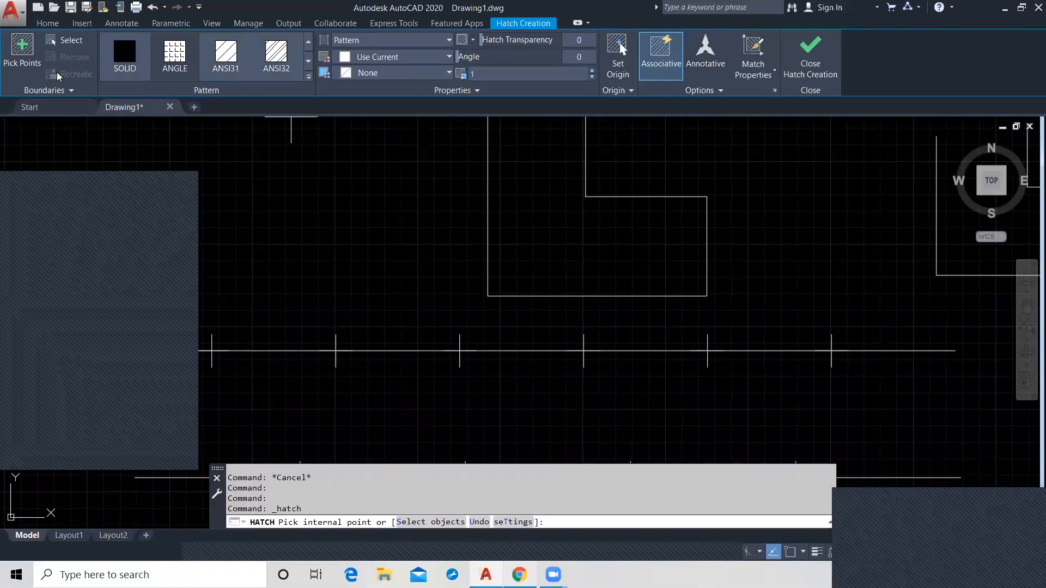
left_click(309, 80)
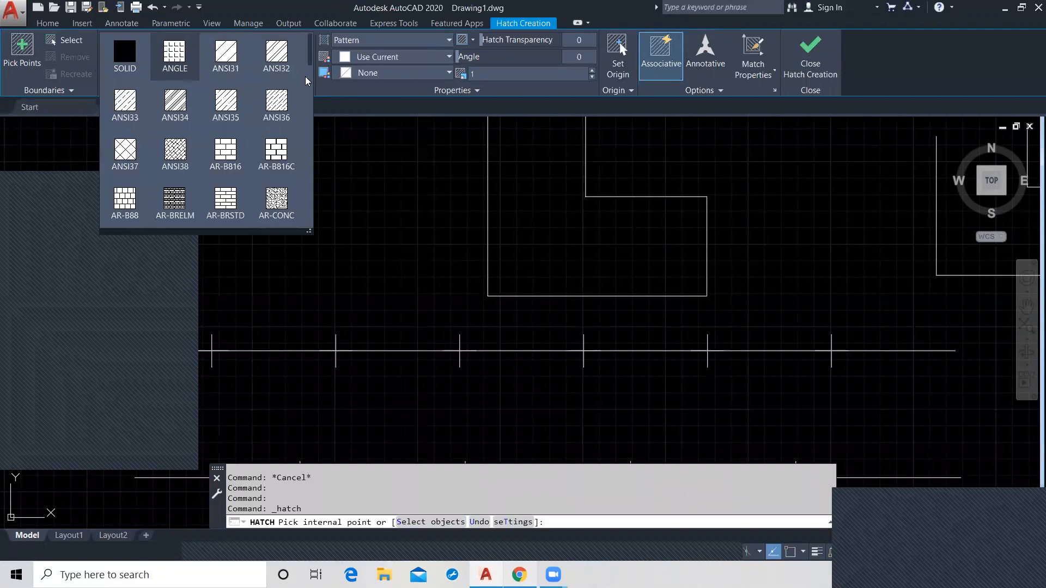
left_click(171, 53)
left_click(550, 242)
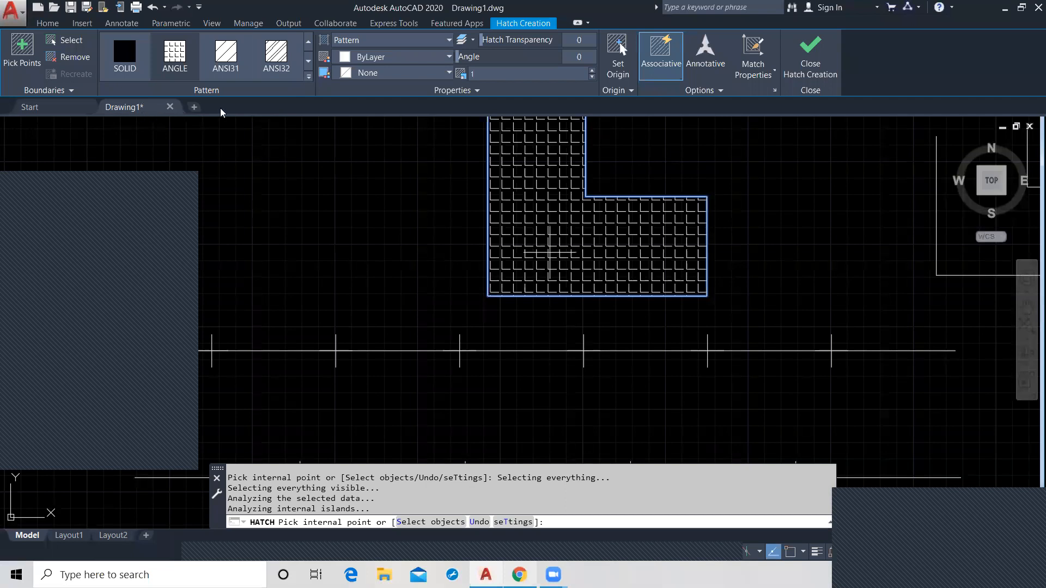
left_click(308, 76)
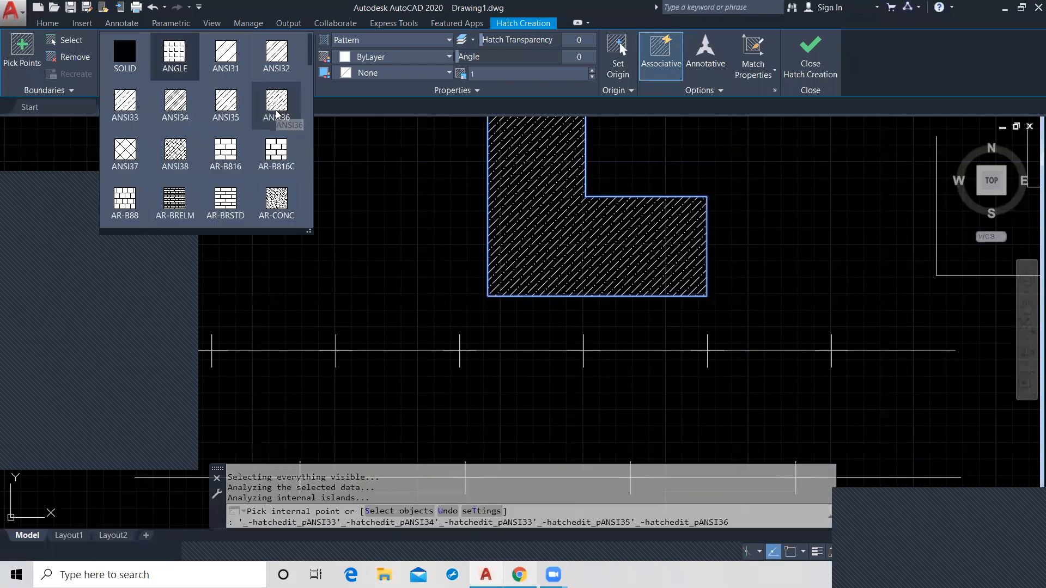
left_click(275, 155)
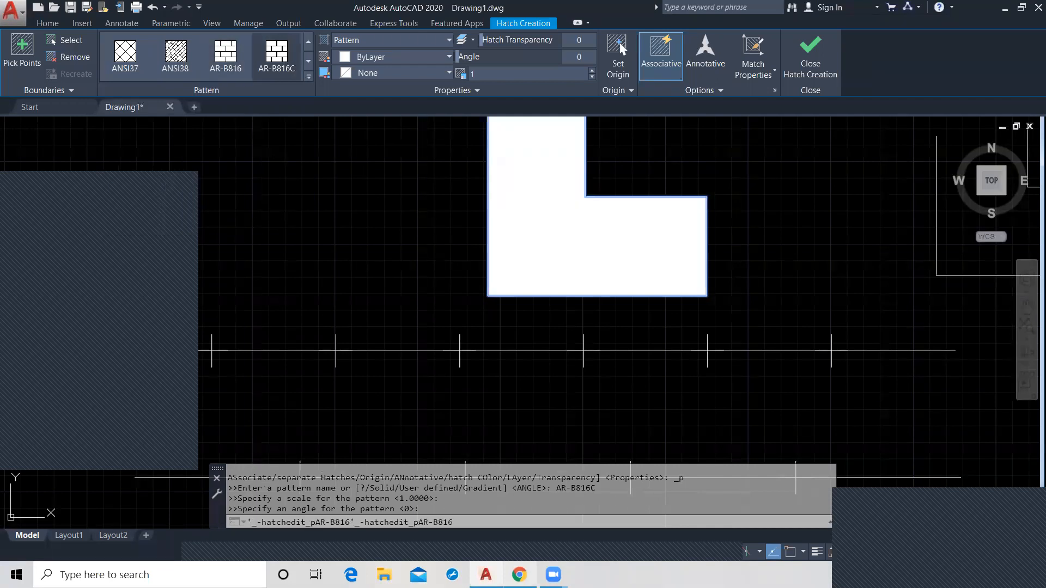
Increase the hatch pattern scale in repeated increments beyond 60.
left_click(592, 72)
left_click(591, 70)
left_click(592, 70)
left_click(591, 70)
left_click(591, 70)
left_click(591, 71)
left_click(591, 70)
left_click(592, 71)
left_click(591, 71)
left_click(592, 71)
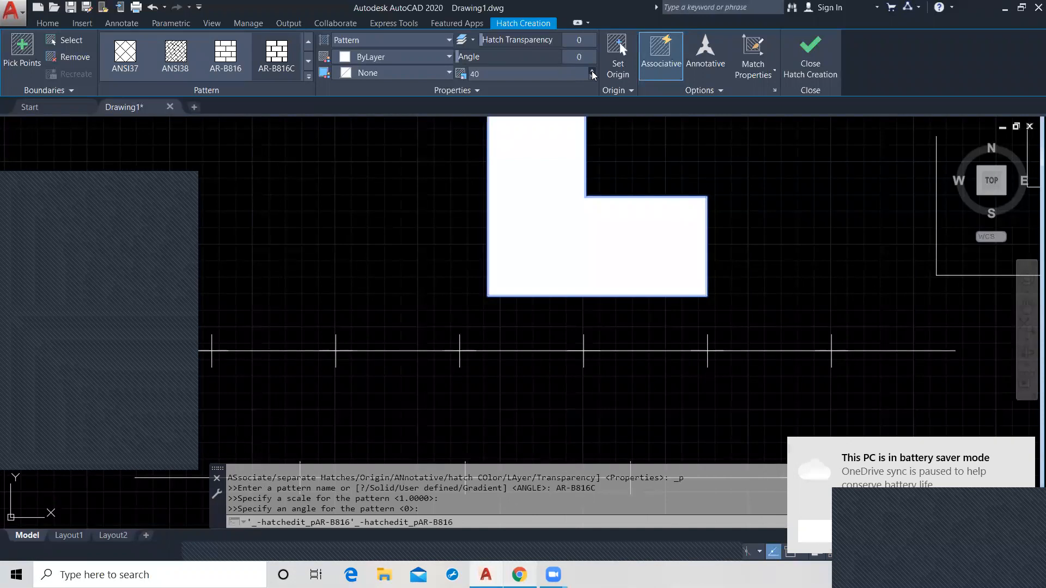
left_click(591, 71)
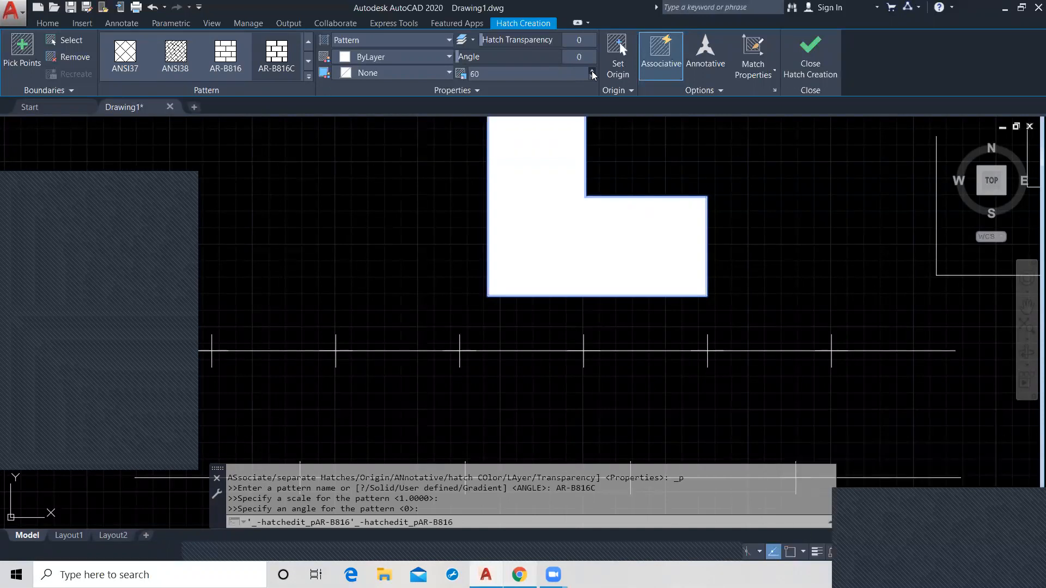
left_click(591, 71)
left_click(591, 70)
left_click(592, 71)
left_click(591, 71)
left_click(591, 71)
left_click(591, 71)
left_click(591, 71)
left_click(592, 71)
left_click(592, 70)
Set the hatch pattern scale to 0.5 and reapply the AR-B816C pattern to the L-shaped region.
left_click_drag(526, 74, 449, 81)
type("0.5")
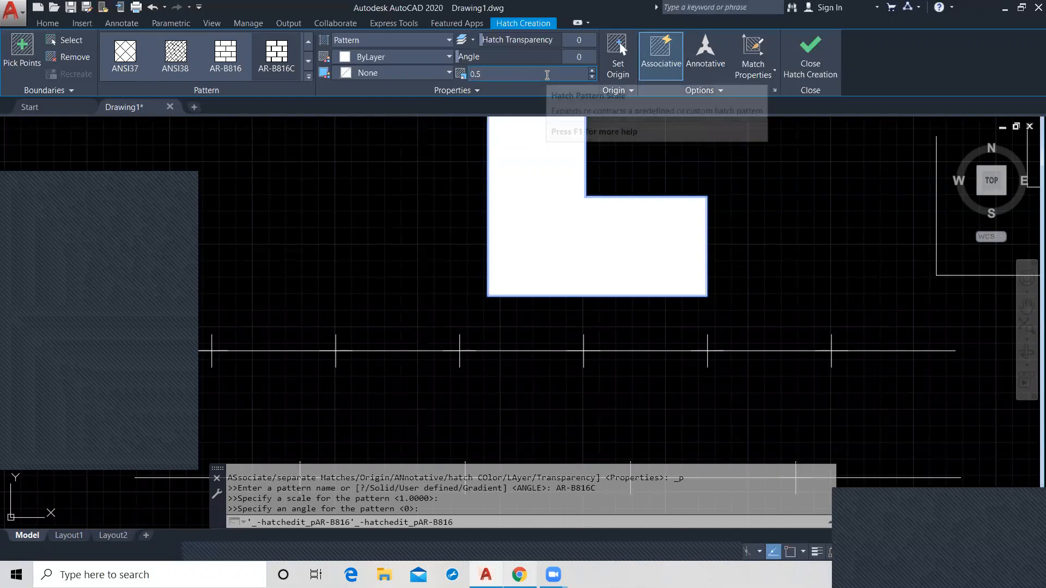
left_click(287, 62)
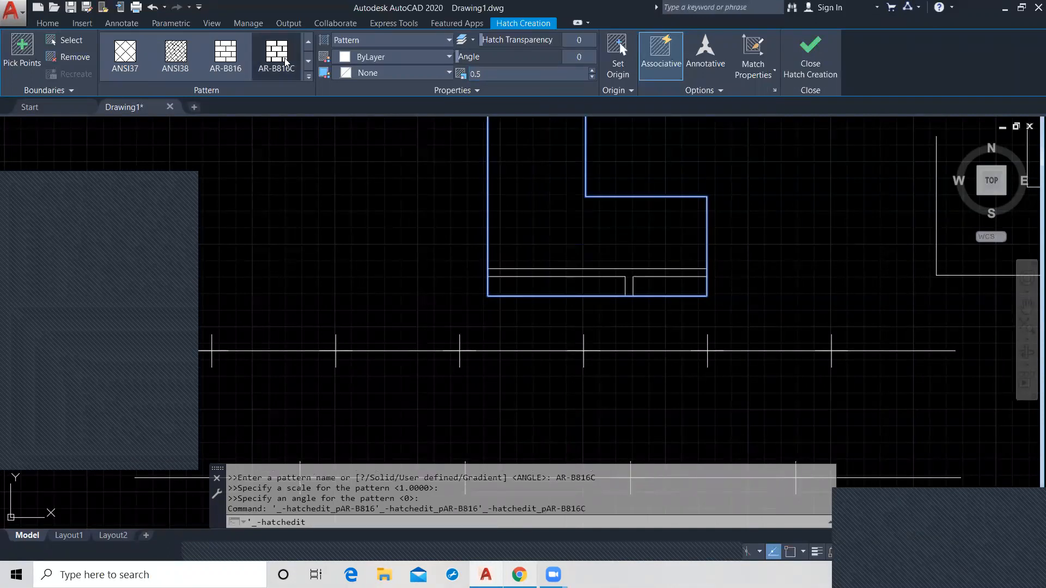
Raise the scale of the AR-B816C hatch in small increments to 0.78.
left_click(592, 70)
left_click(590, 70)
left_click(591, 71)
left_click(592, 72)
left_click(592, 71)
left_click(592, 71)
left_click(592, 70)
left_click(592, 70)
left_click(592, 70)
left_click(592, 71)
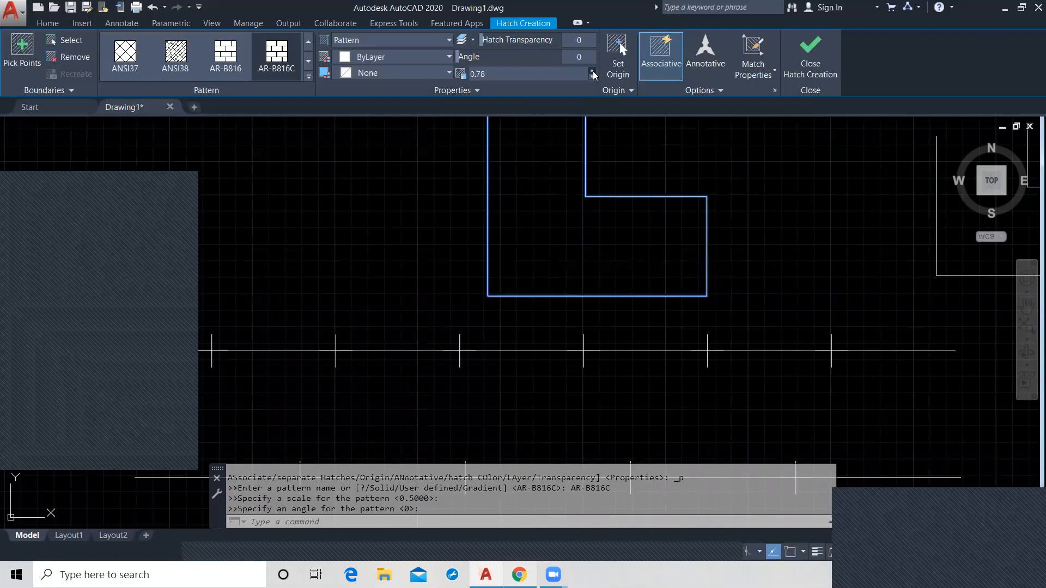
Raise the scale of the AR-B816C hatch in the L-shaped region to 3.1.
left_click(592, 71)
left_click(592, 71)
left_click(592, 71)
left_click(592, 70)
left_click(592, 71)
left_click(592, 71)
left_click(592, 71)
left_click(592, 71)
left_click(592, 71)
left_click(592, 71)
left_click(592, 71)
left_click(592, 71)
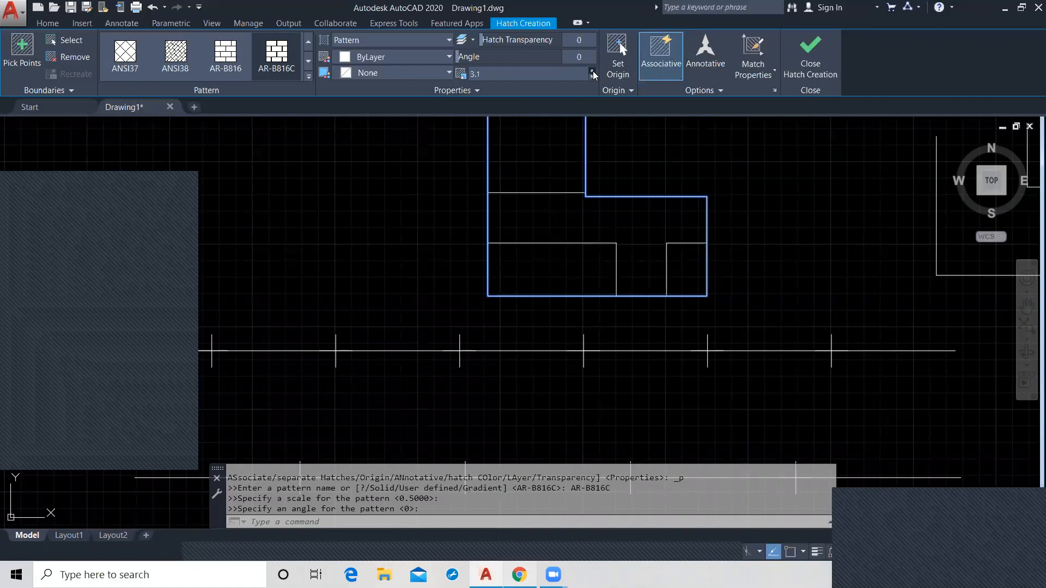
Lower the scale of the AR-B816C hatch in repeated decrements to 0.061.
left_click(592, 77)
left_click(592, 77)
left_click(592, 77)
left_click(592, 77)
left_click(592, 77)
left_click(592, 77)
left_click(592, 77)
left_click(592, 77)
left_click(592, 77)
left_click(592, 77)
left_click(592, 77)
left_click(592, 77)
left_click(592, 77)
left_click(592, 77)
left_click(592, 77)
left_click(592, 77)
left_click(592, 77)
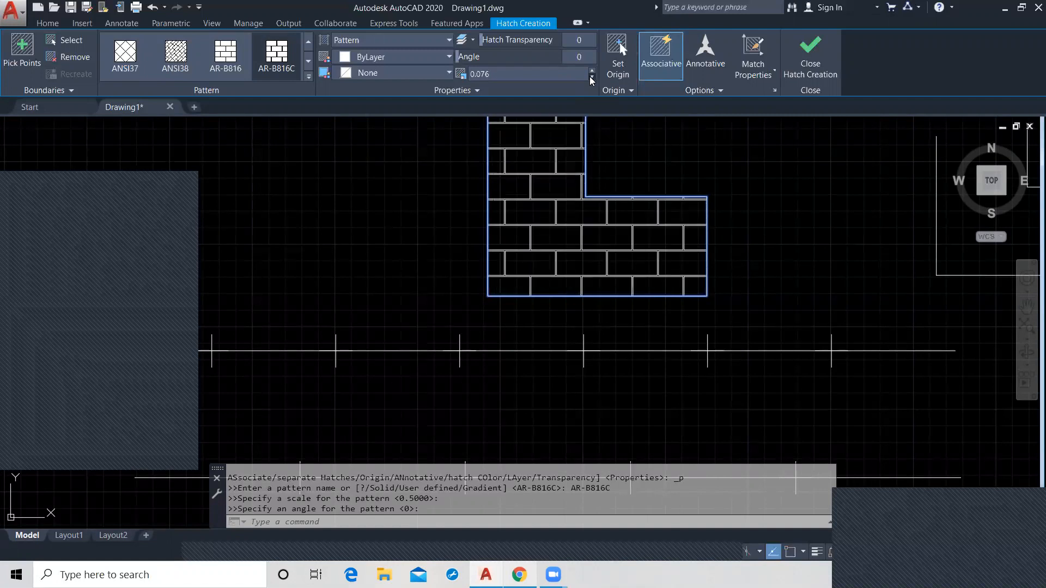
left_click(592, 77)
left_click(592, 77)
left_click(592, 76)
left_click(592, 76)
left_click(592, 77)
left_click(592, 77)
left_click(592, 77)
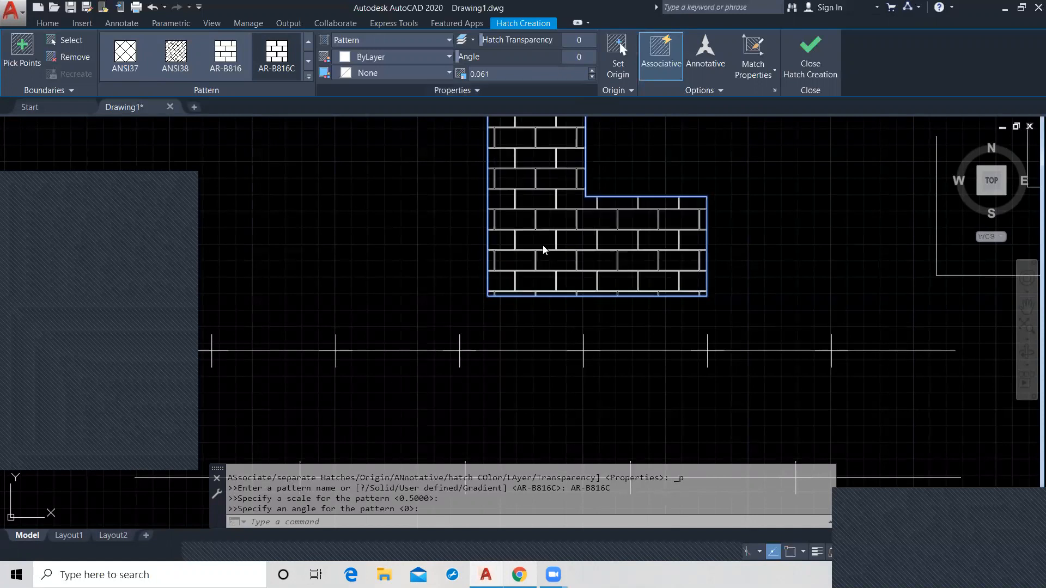
Change the pattern of the L-shaped region's hatch to AR-RSHKE.
left_click(308, 76)
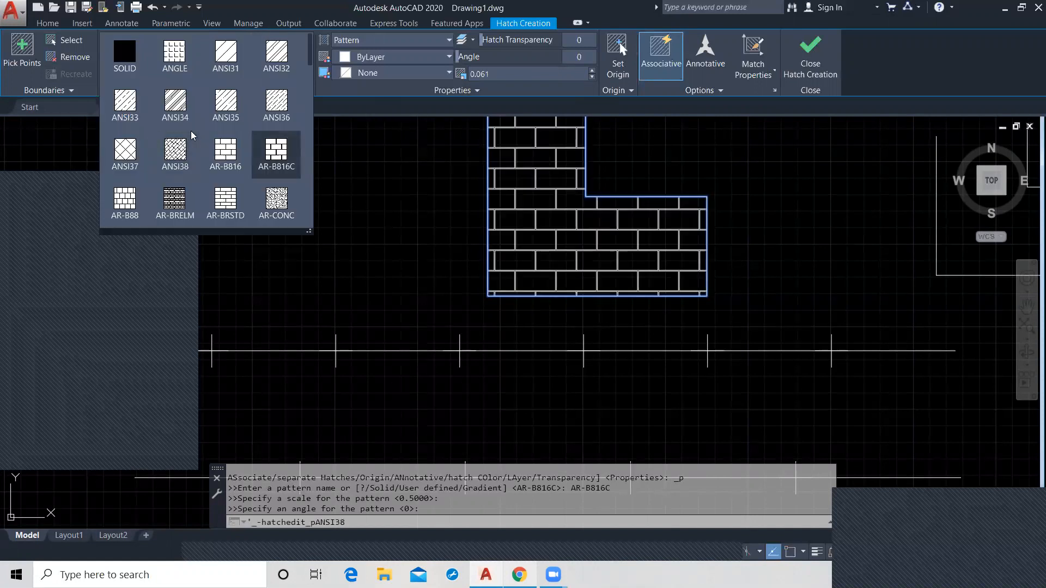
scroll(191, 132, "down", 1)
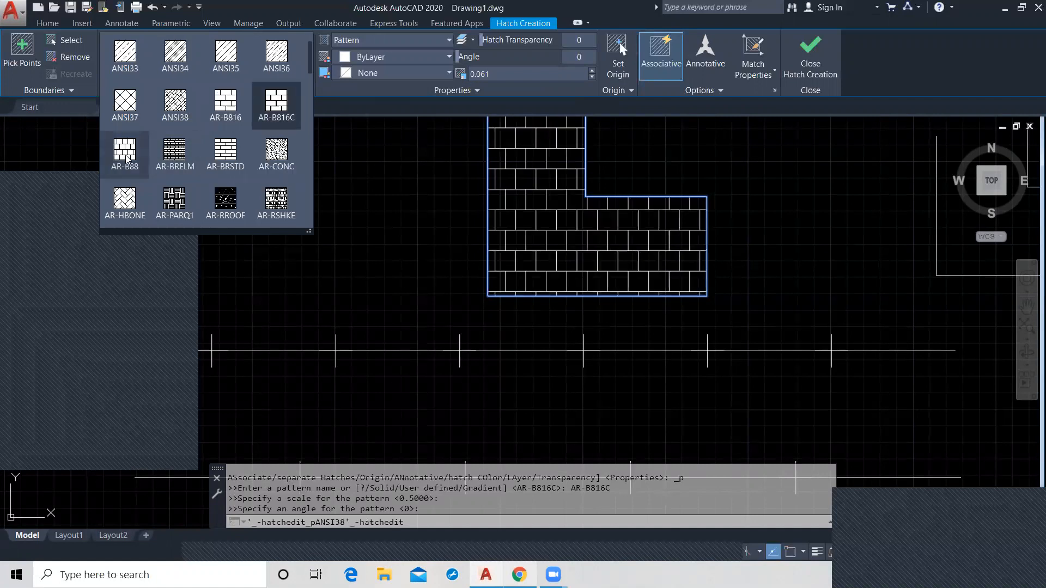
scroll(137, 161, "down", 1)
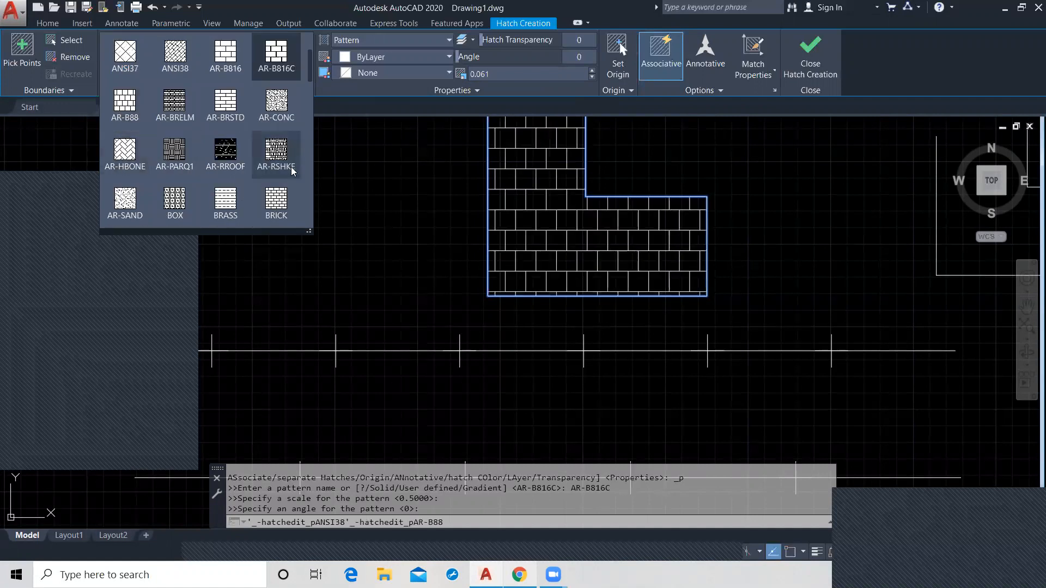
left_click(288, 158)
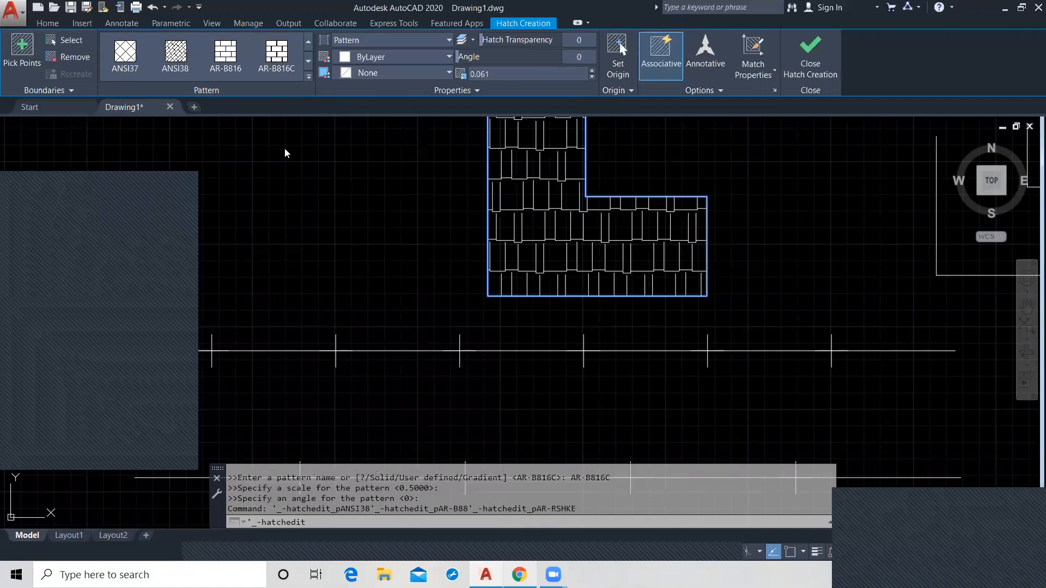
Switch the L-shaped region's hatch to the BOX pattern and set its scale to 1.
left_click(309, 79)
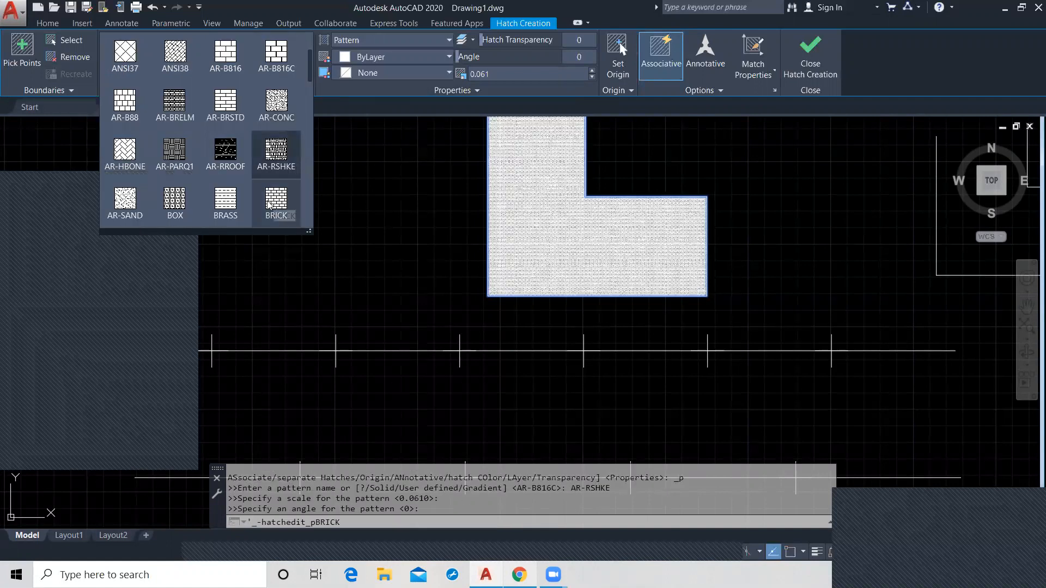
left_click(178, 205)
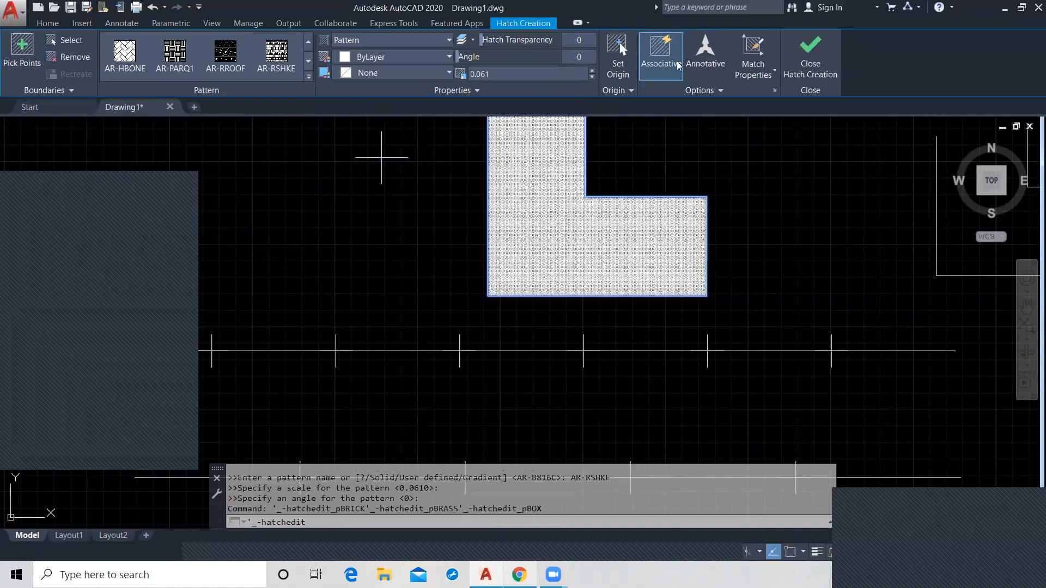
left_click(591, 70)
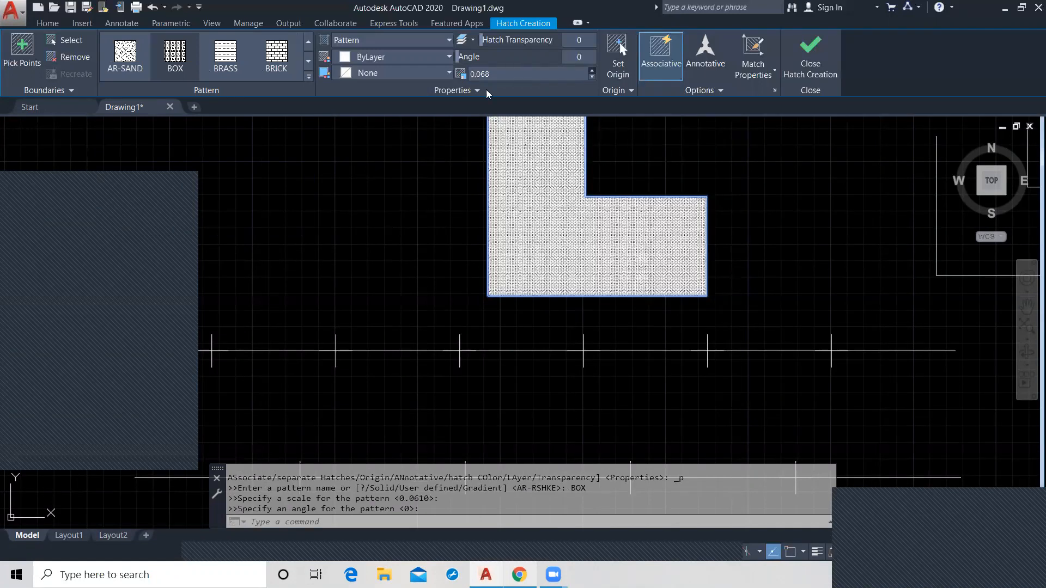
left_click_drag(475, 70, 467, 73)
type("1")
key("Delete")
key("Delete")
key("Delete")
key("Delete")
key("Return")
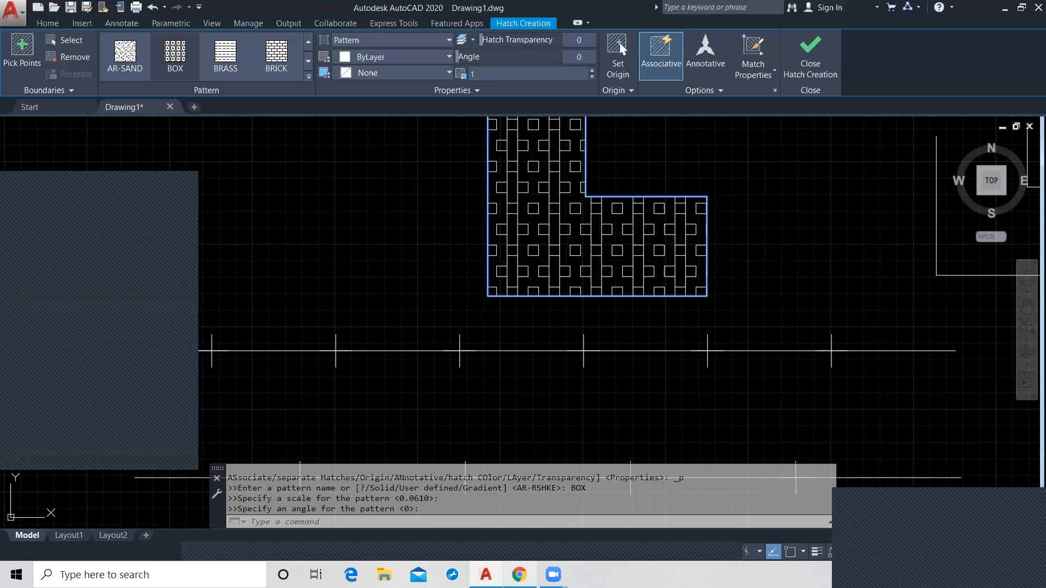
Preview further hatch patterns on the L-shaped region and apply the GRASS pattern.
left_click(308, 77)
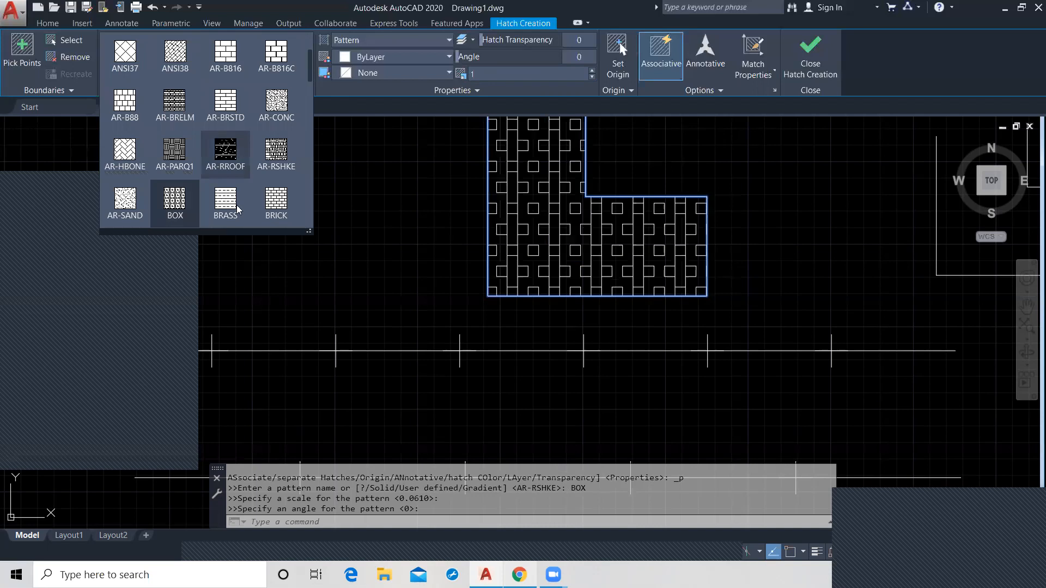
scroll(239, 208, "down", 1)
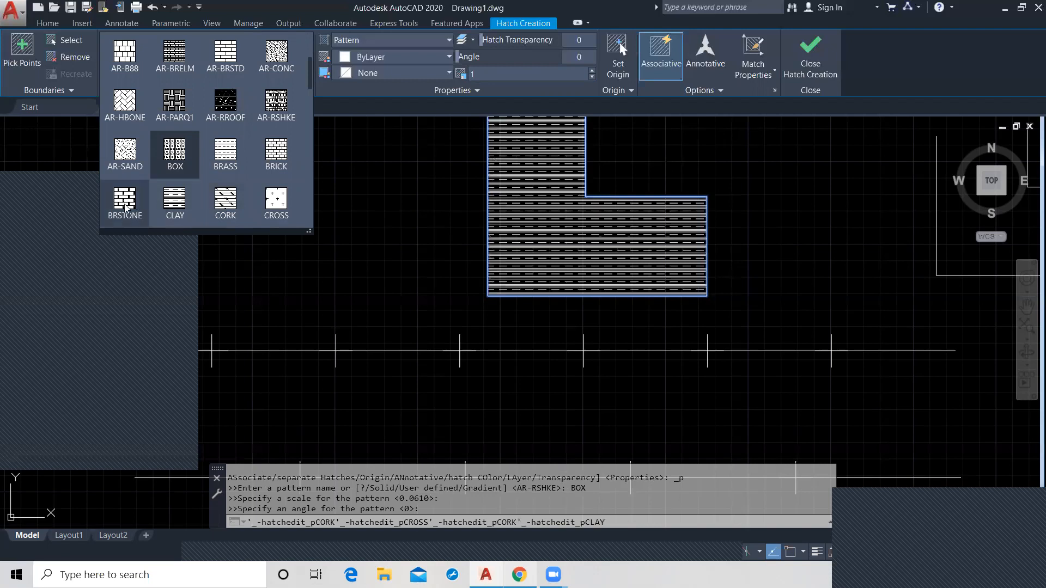
scroll(125, 207, "down", 1)
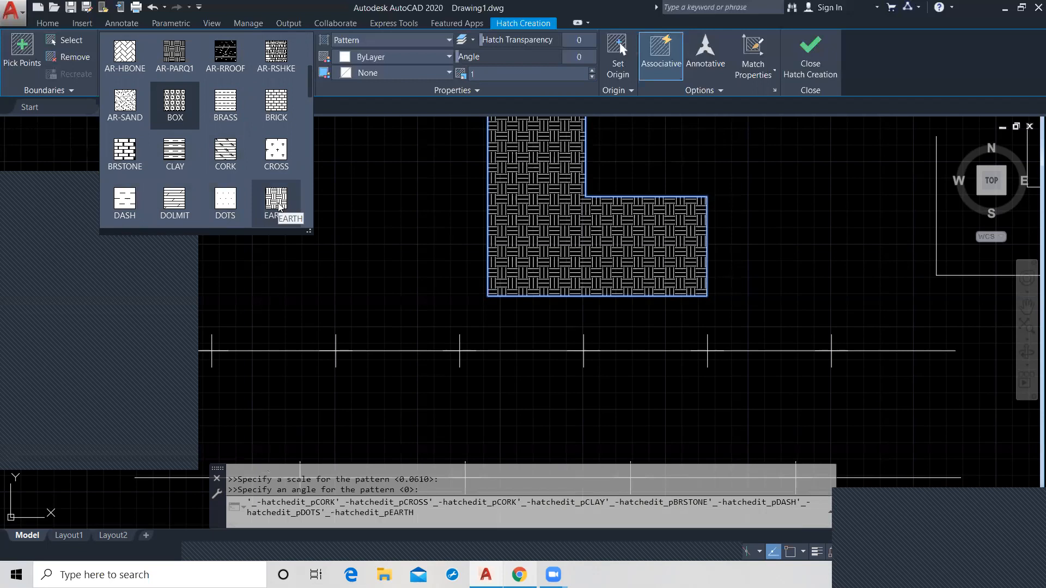
scroll(278, 207, "down", 1)
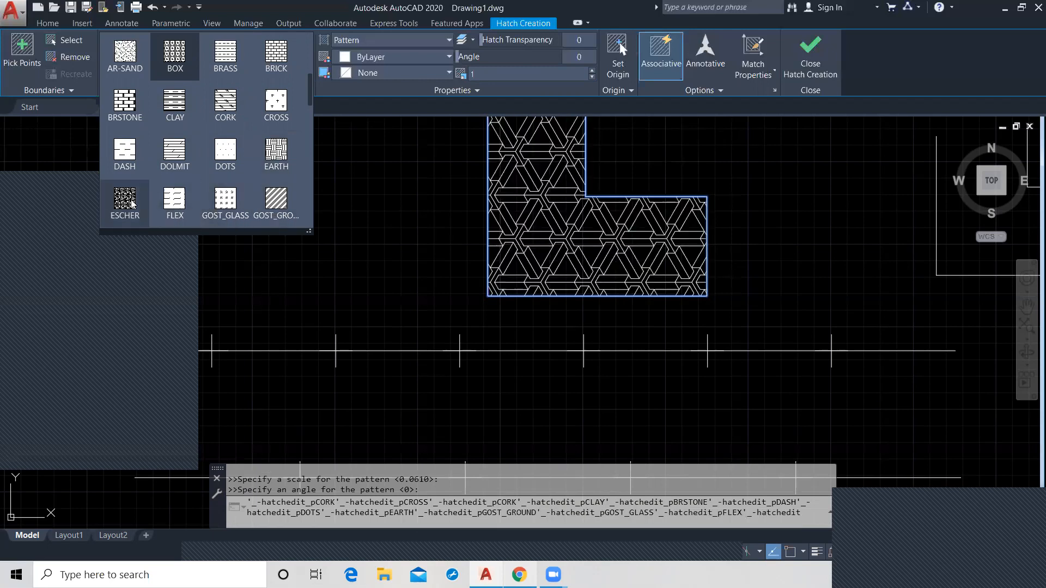
scroll(132, 202, "down", 1)
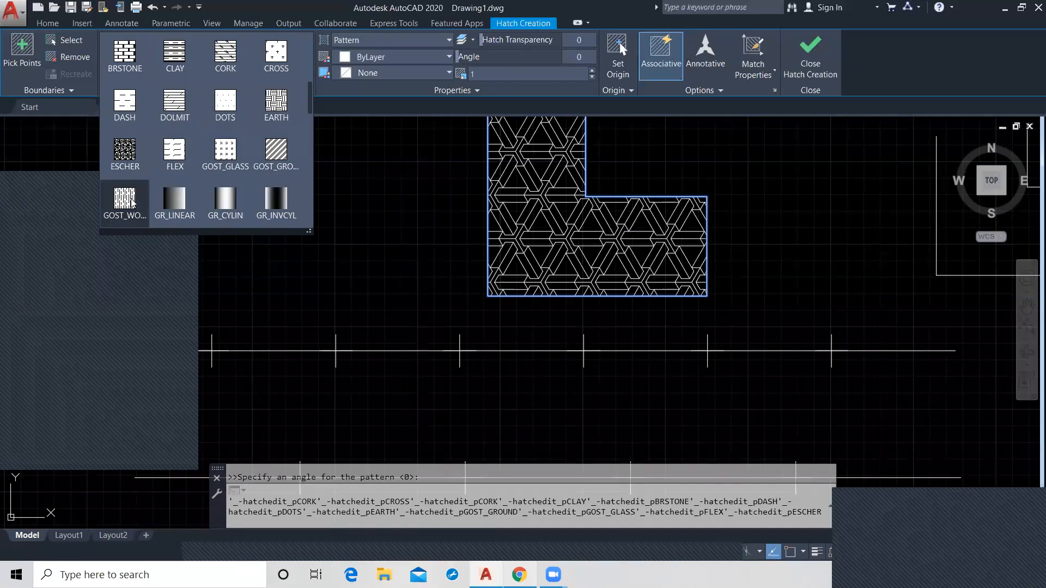
scroll(131, 199, "down", 2)
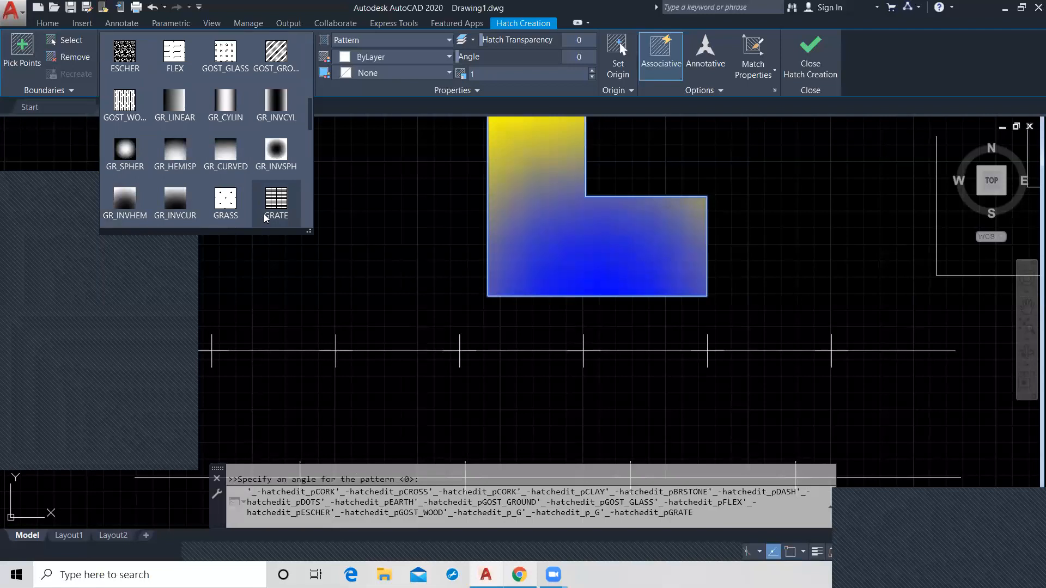
scroll(228, 174, "down", 1)
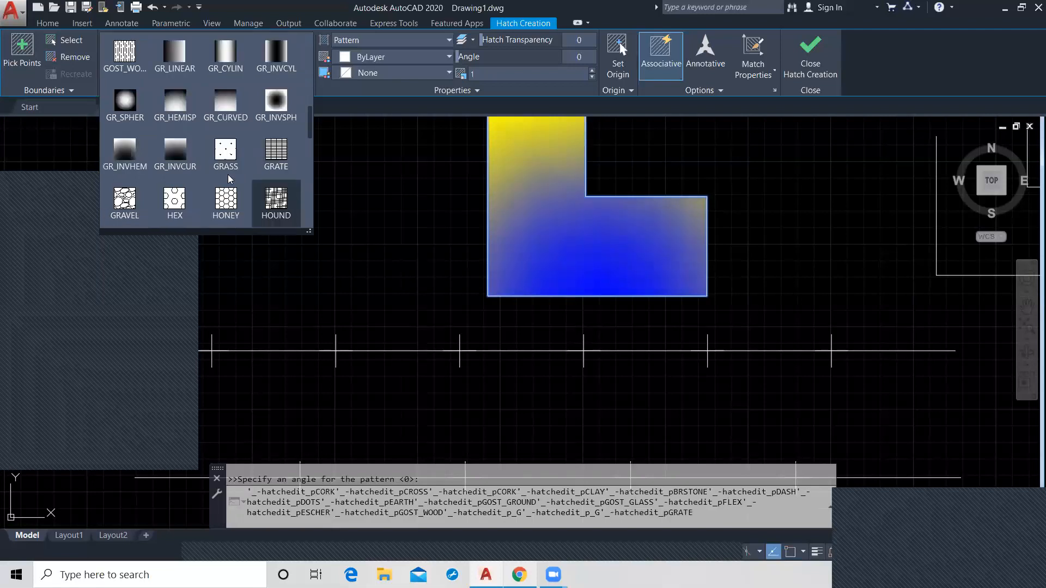
left_click(233, 158)
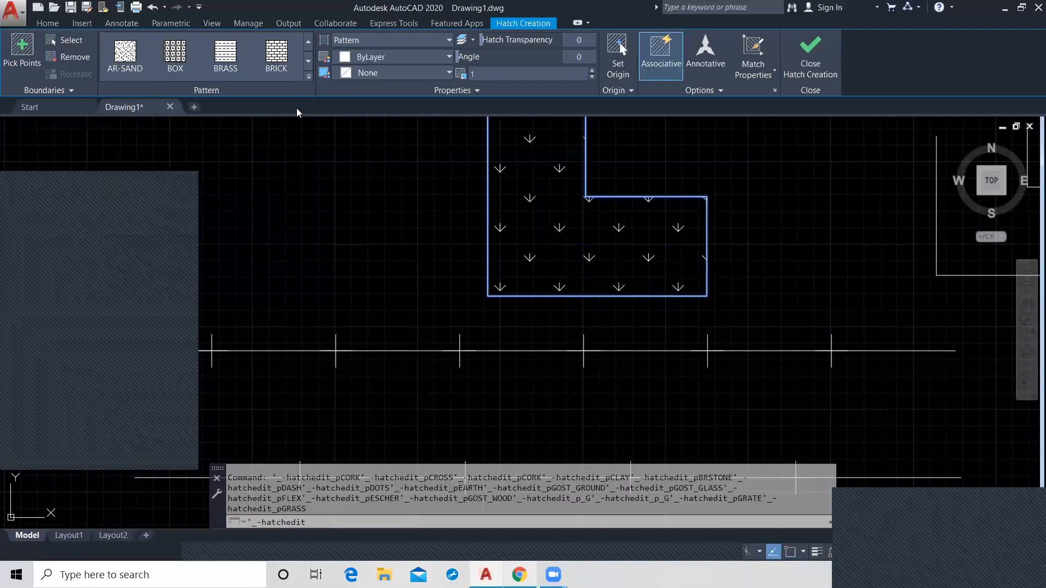
Browse the remaining hatch patterns and apply JIS_STN_2.5 to the L-shaped region.
left_click(308, 76)
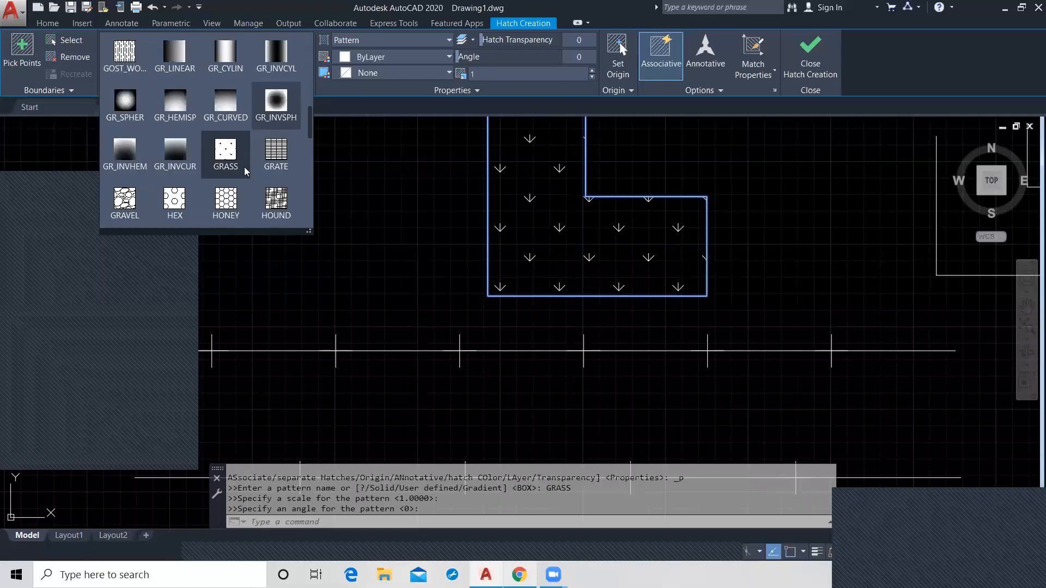
scroll(244, 167, "down", 3)
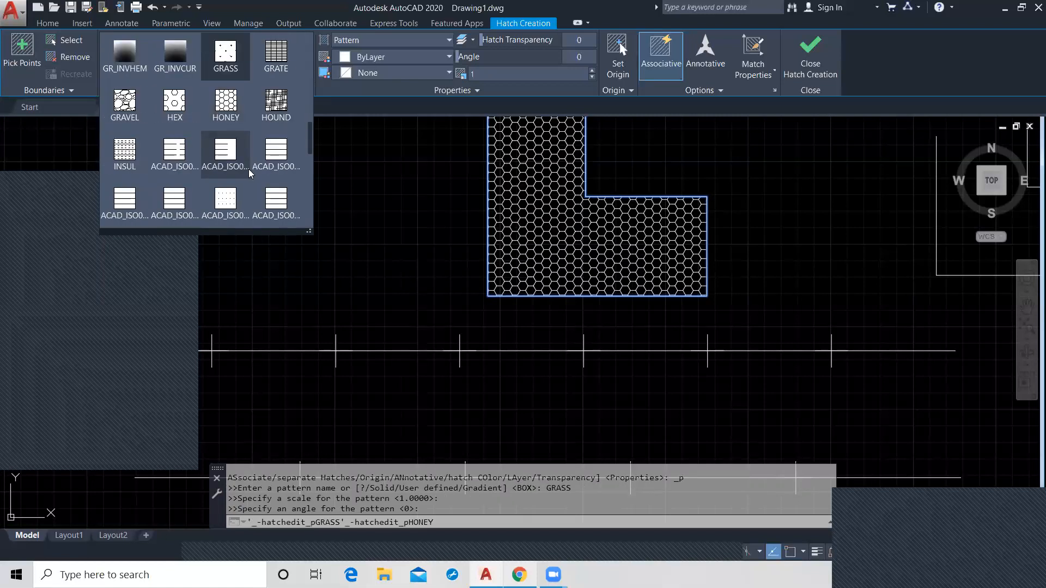
scroll(249, 172, "down", 8)
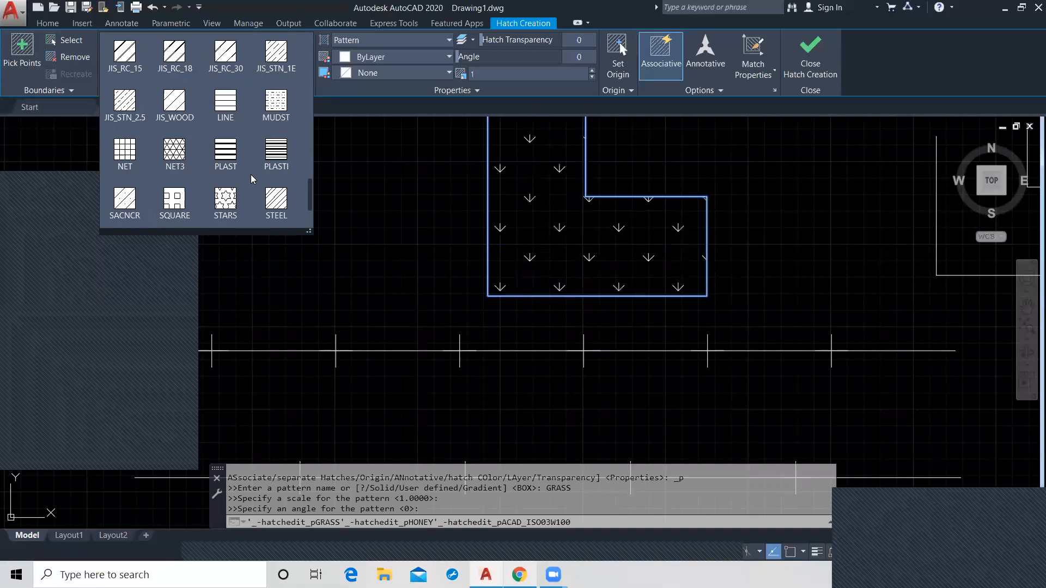
scroll(253, 177, "up", 1)
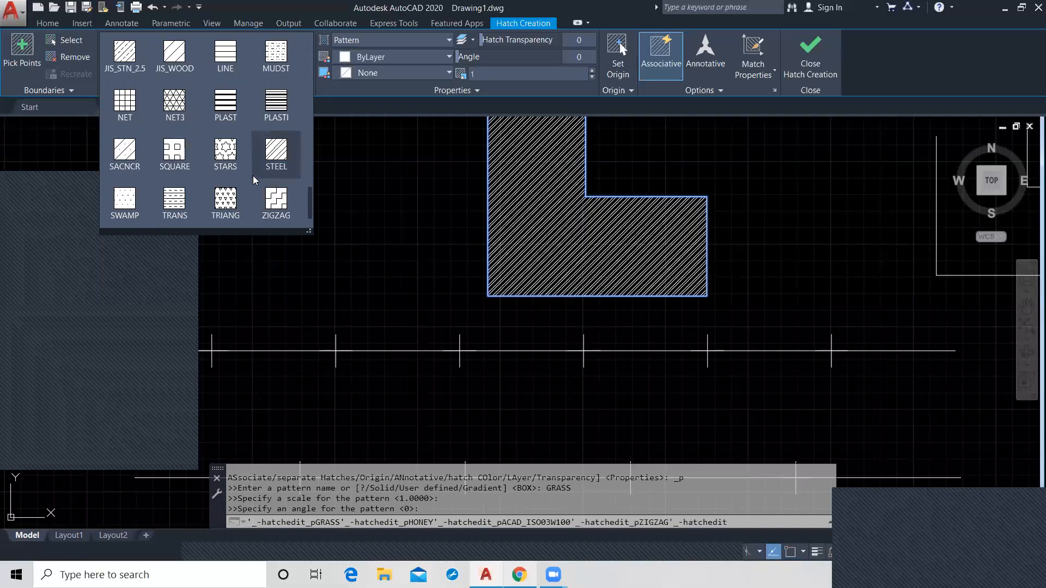
scroll(253, 176, "up", 2)
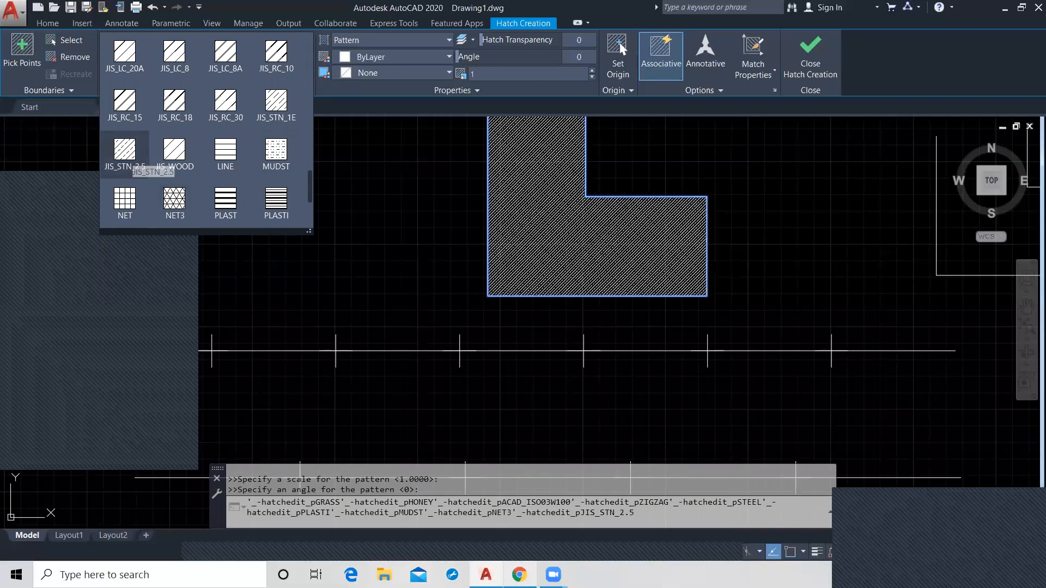
Increase the scale of the JIS_STN_2.5 hatch to 3.8 and finish the hatch.
left_click(592, 71)
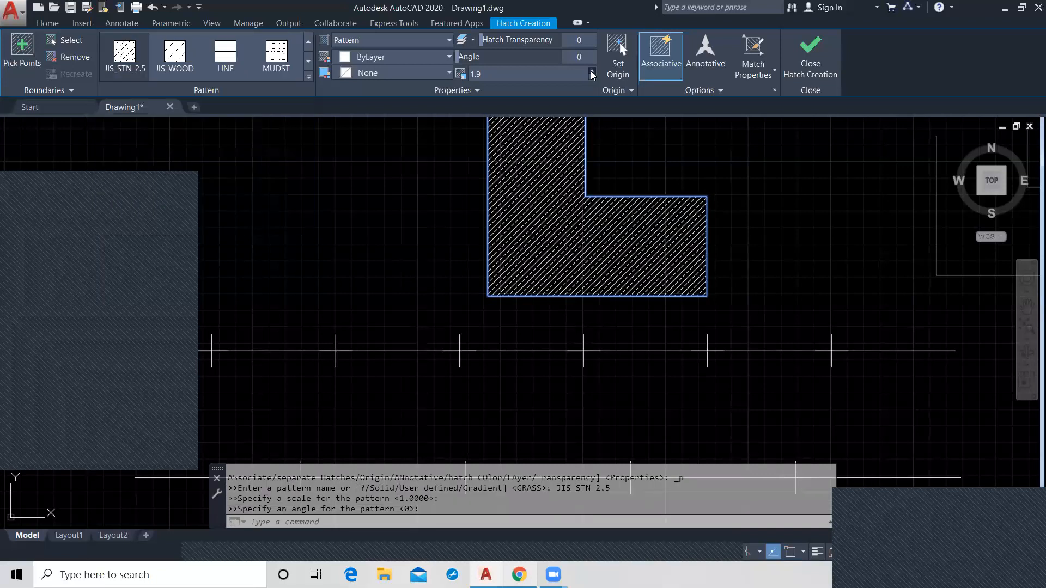
left_click(592, 71)
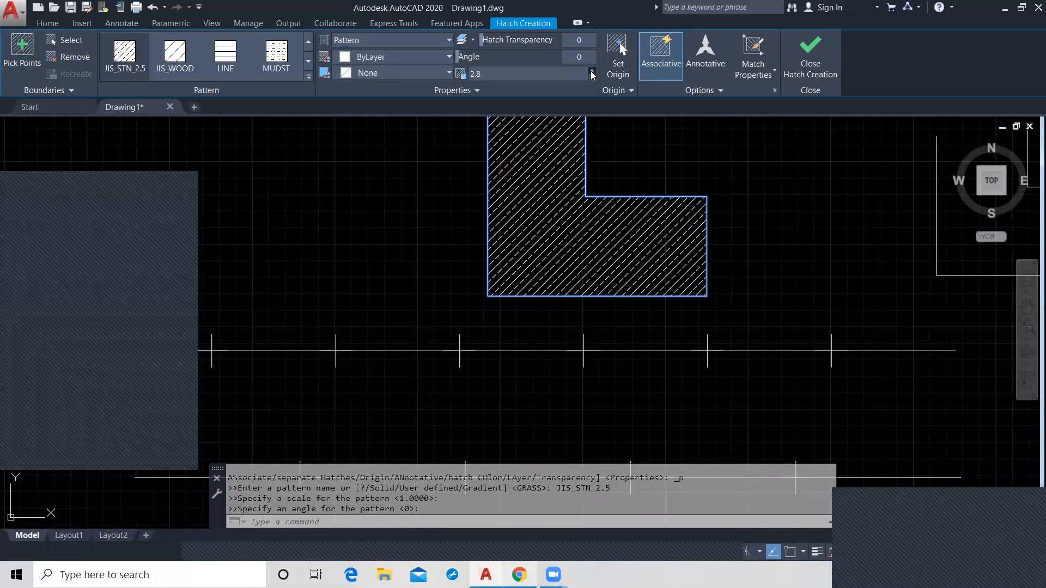
left_click(592, 72)
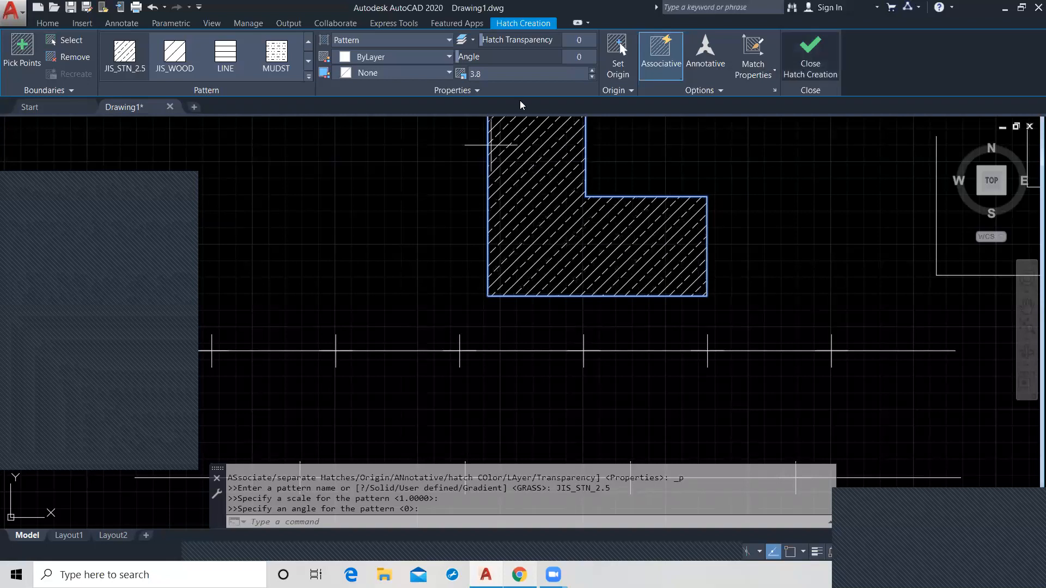
key("Return")
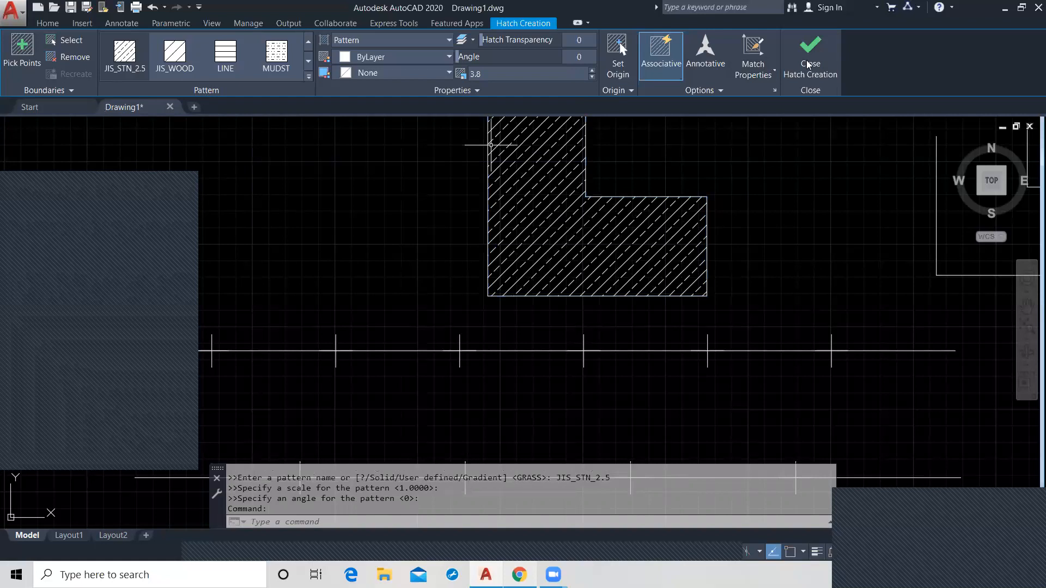
left_click(823, 63)
left_click(843, 55)
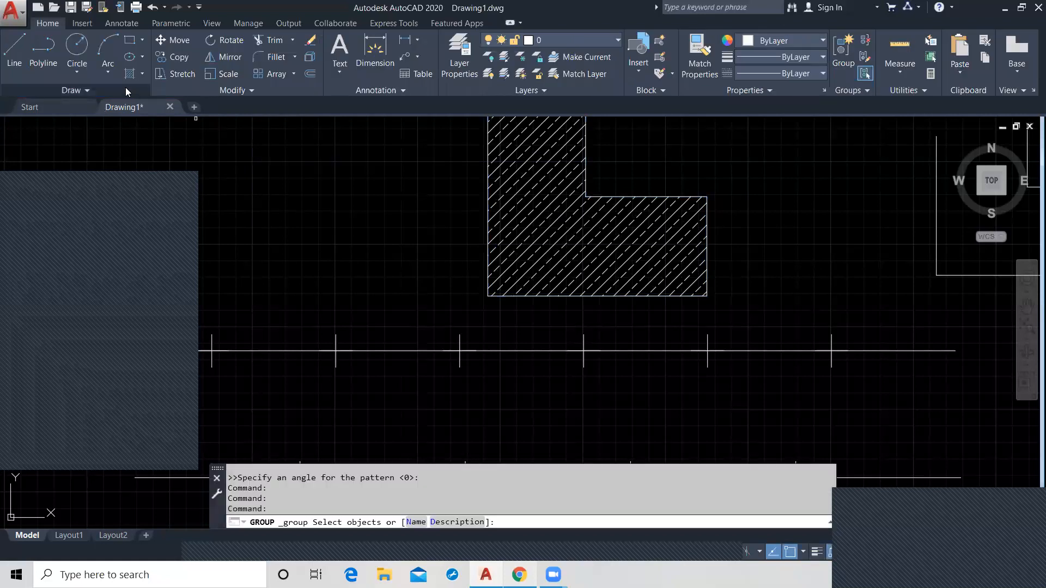
Start a hatch by selecting boundary objects and pick the five lines of the open L-shaped outline.
left_click(130, 74)
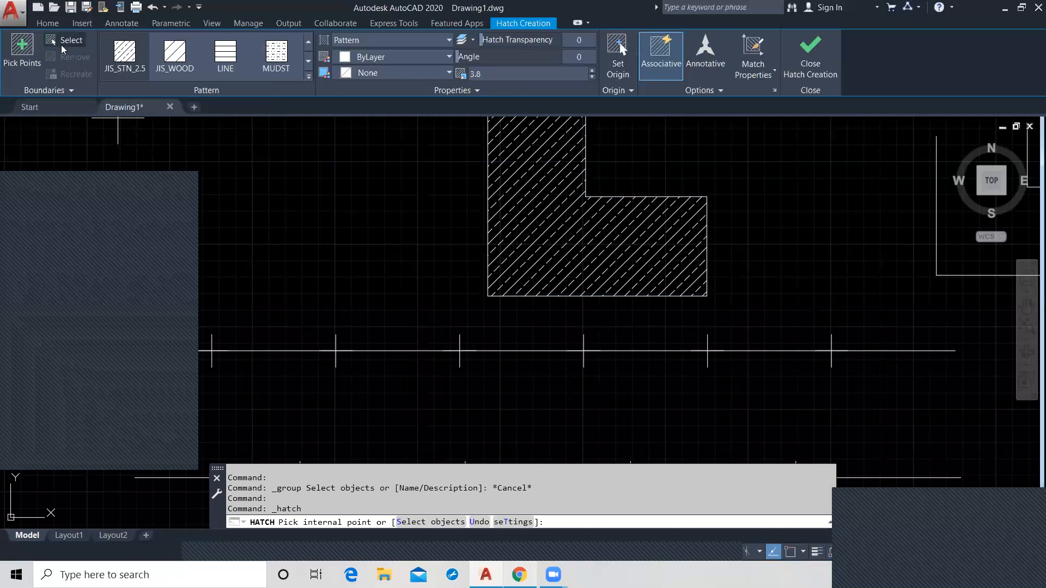
left_click(68, 42)
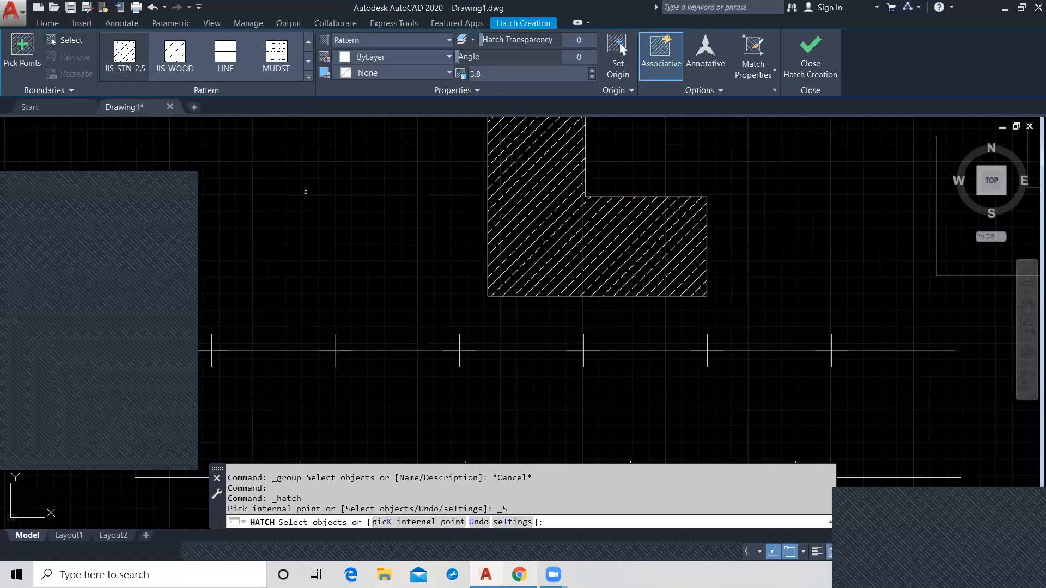
scroll(311, 205, "down", 2)
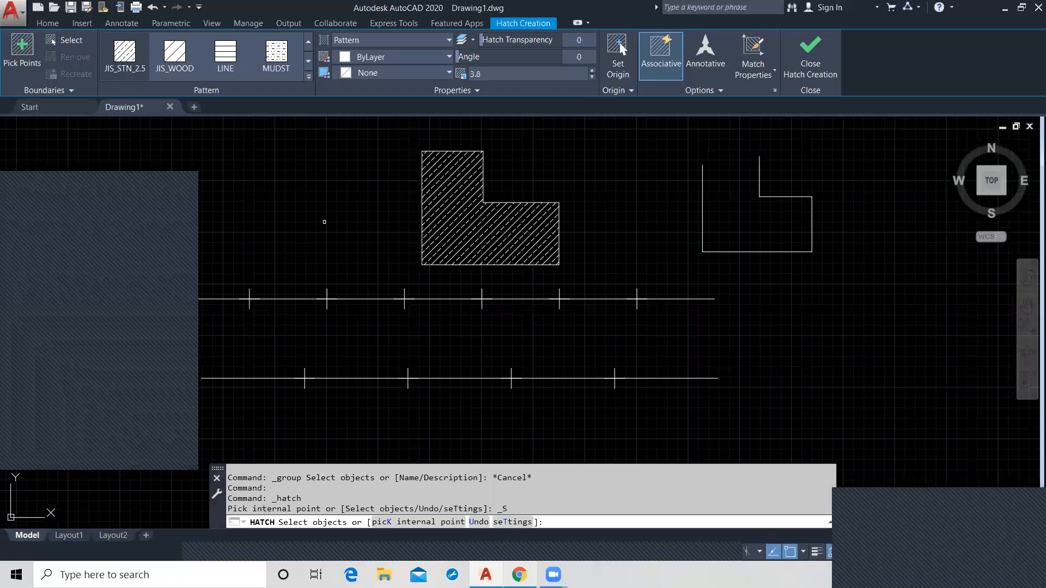
middle_click_drag(324, 221, 181, 251)
left_click(559, 237)
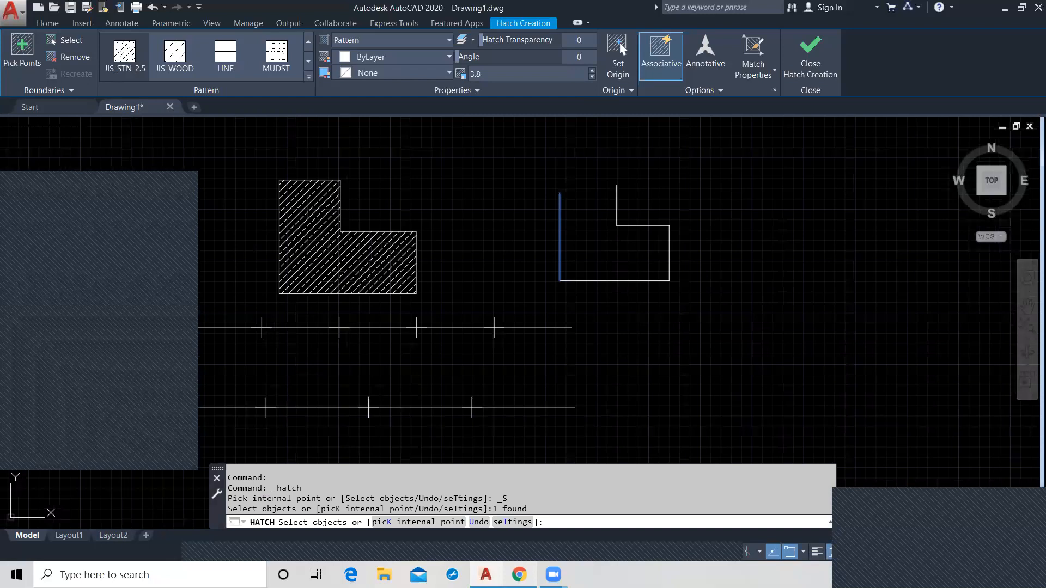
left_click(615, 280)
left_click(670, 252)
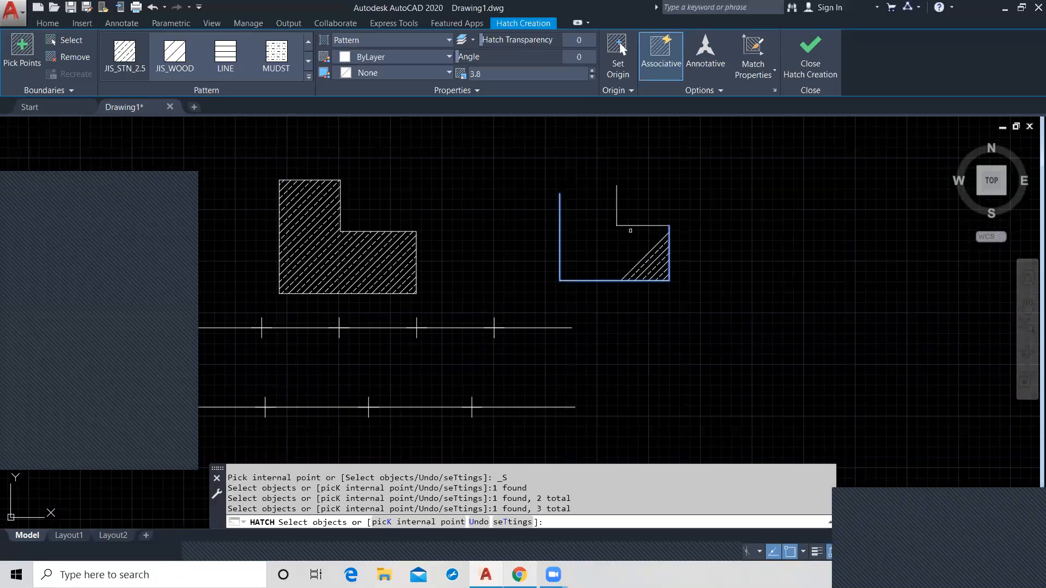
left_click(635, 225)
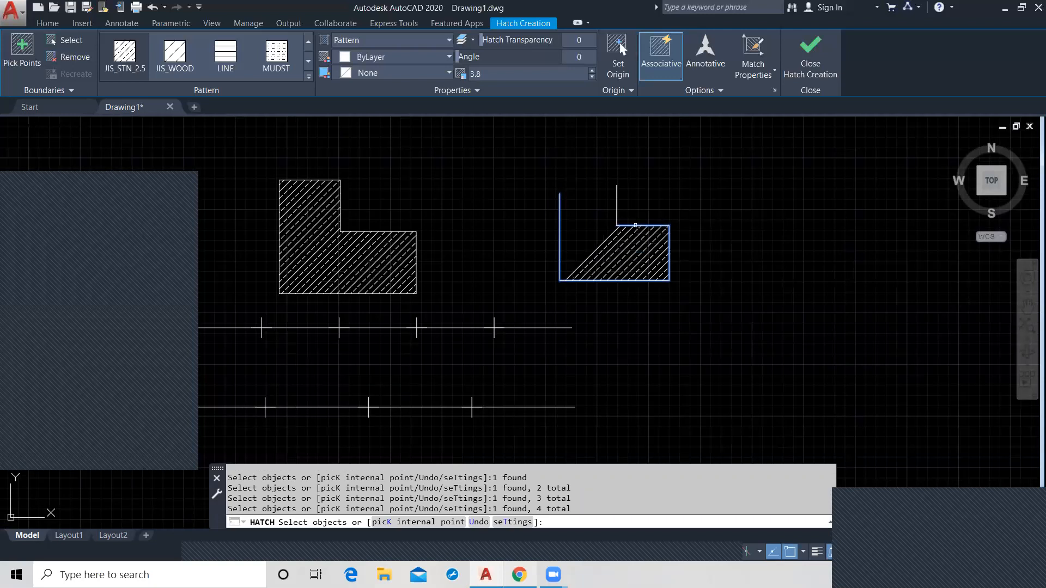
left_click(616, 201)
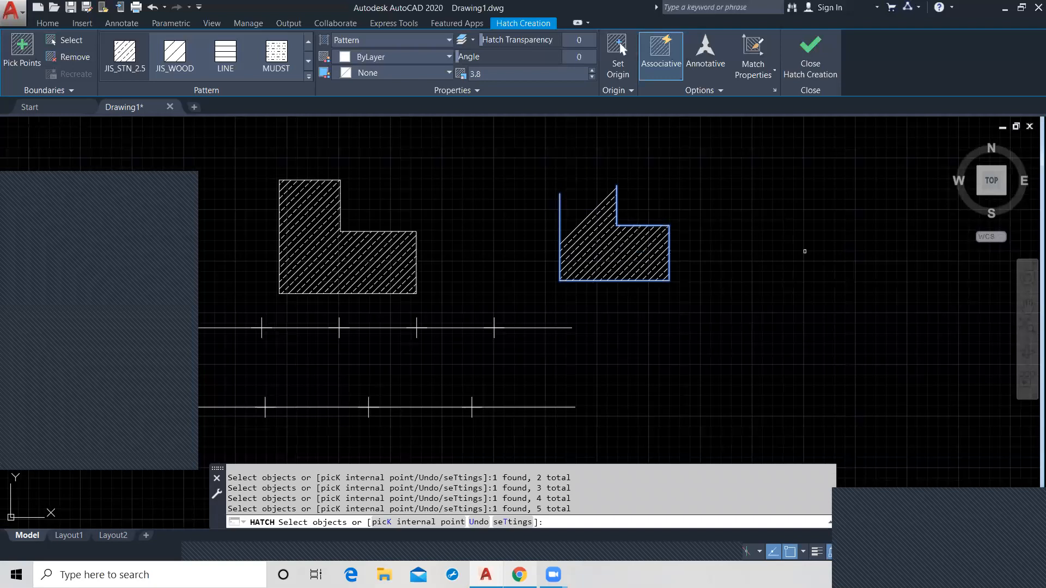
Set the new hatch's colour to yellow 244,238,81 and its background colour to white 255,255,255.
left_click(387, 58)
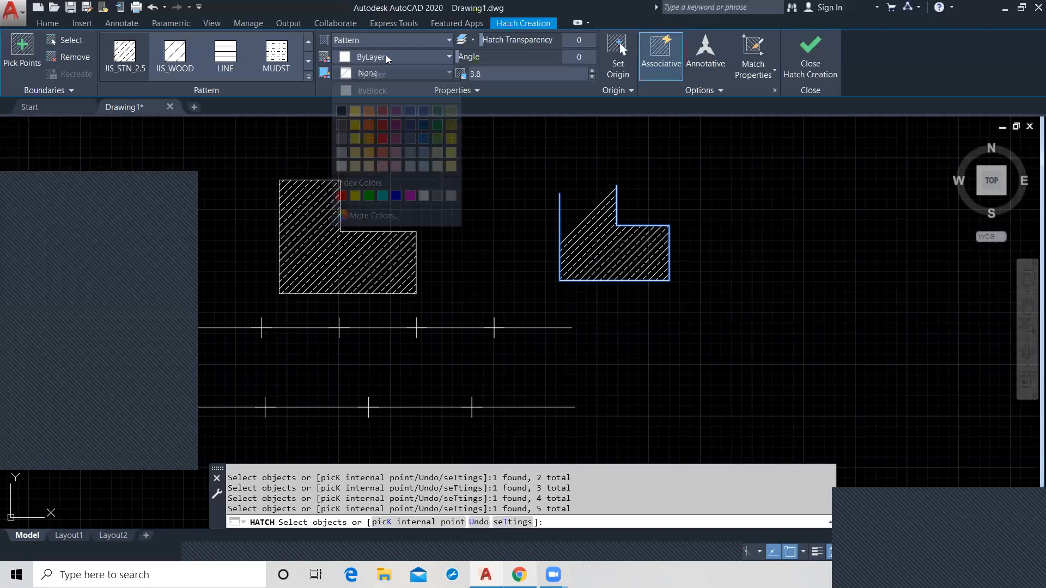
left_click(355, 128)
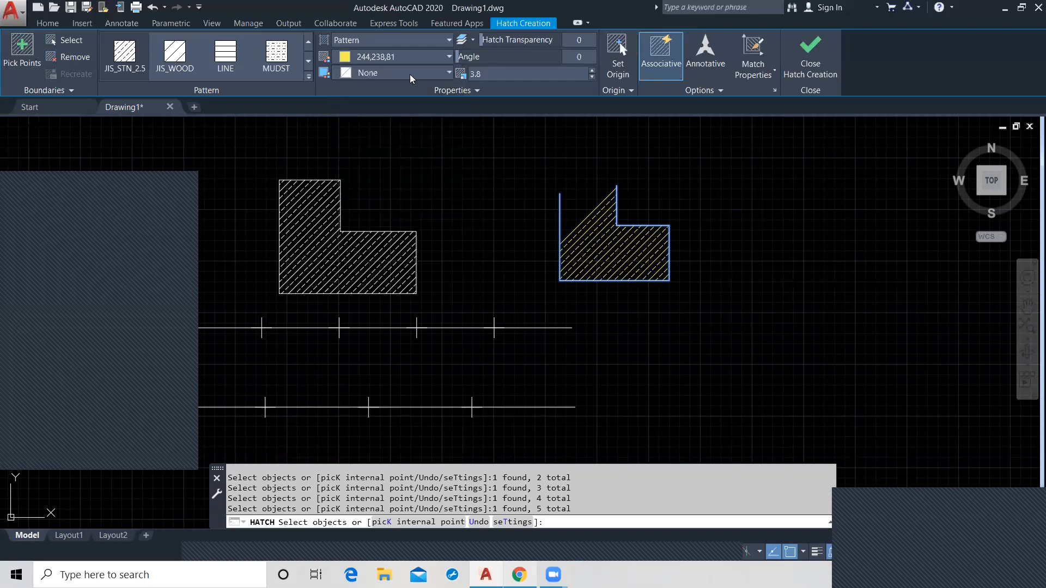
left_click(411, 76)
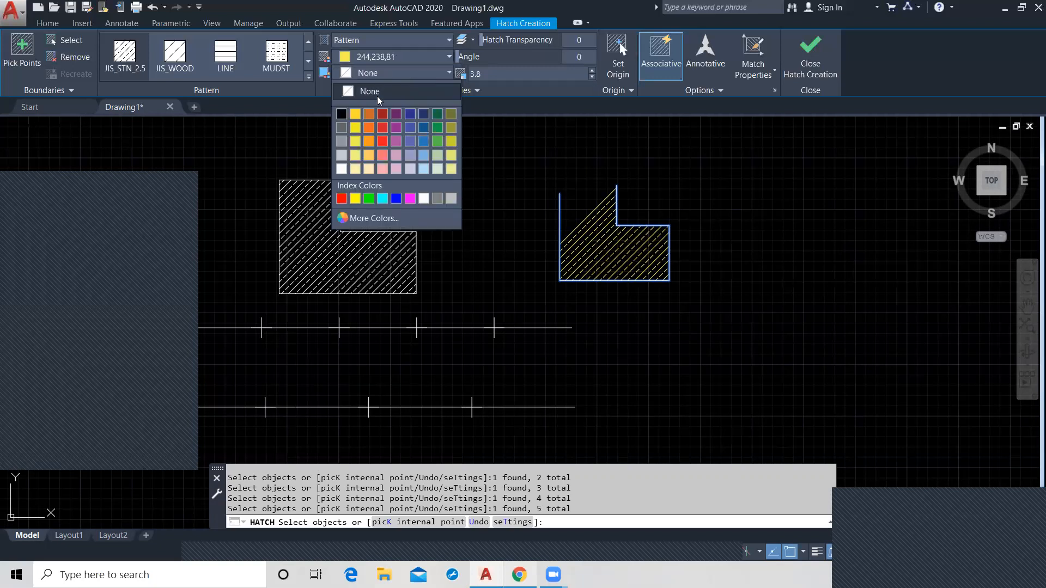
left_click(340, 169)
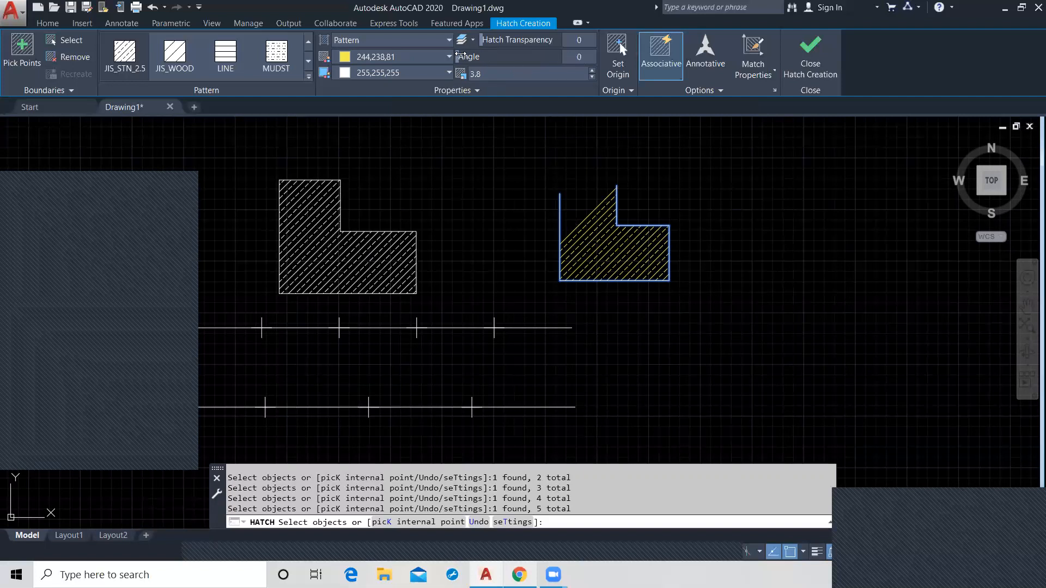
Try hatch angles of 24 and 137, reset the angle to 0 and finish the hatch.
left_click_drag(462, 55, 479, 54)
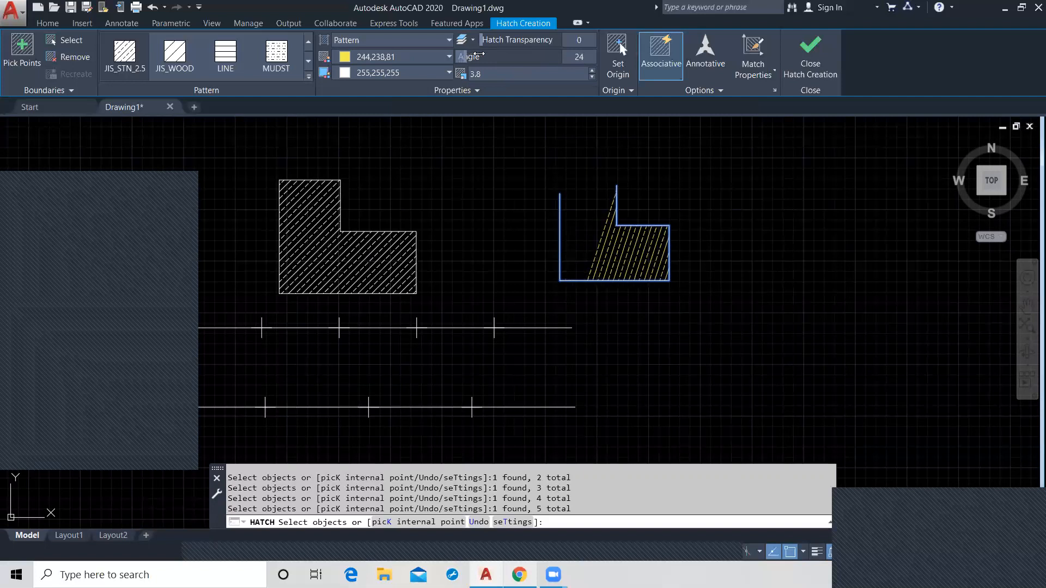
left_click_drag(493, 54, 522, 52)
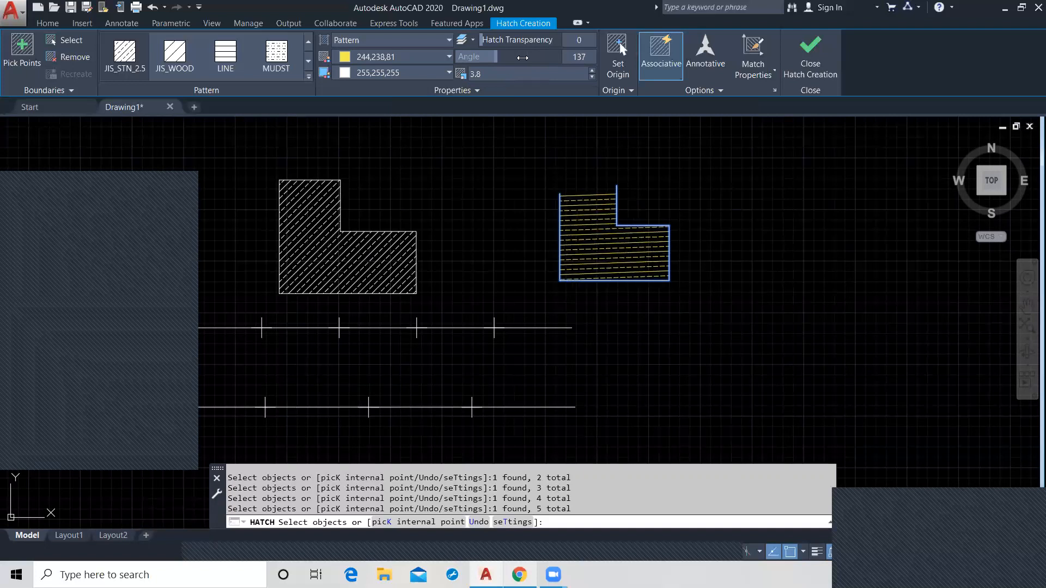
mouse_move(523, 57)
left_mouse_down()
mouse_move(450, 65)
mouse_move(504, 40)
mouse_move(632, 40)
mouse_move(506, 55)
mouse_move(482, 82)
left_mouse_up()
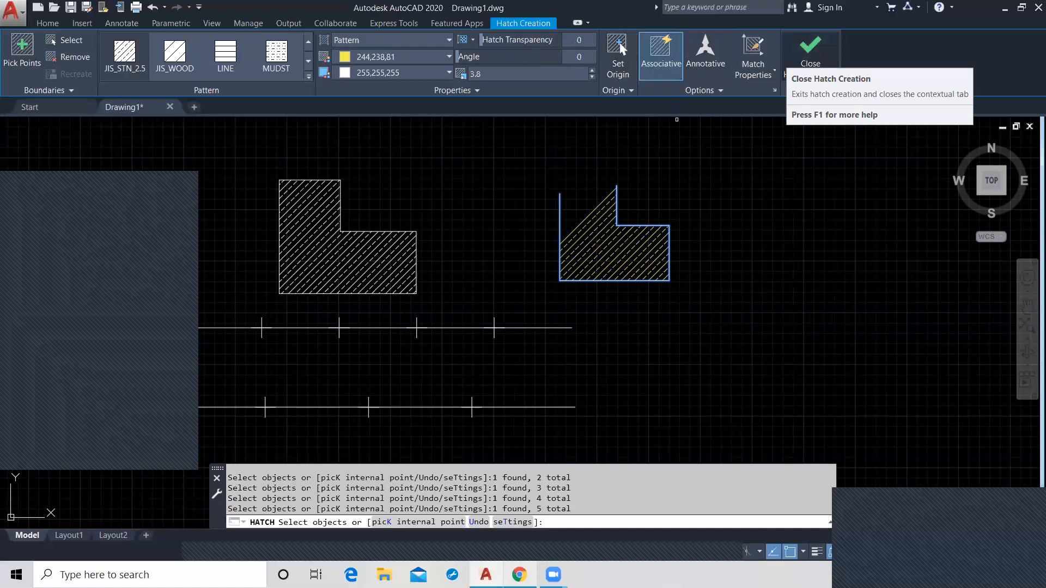
left_click(810, 52)
left_click(315, 268)
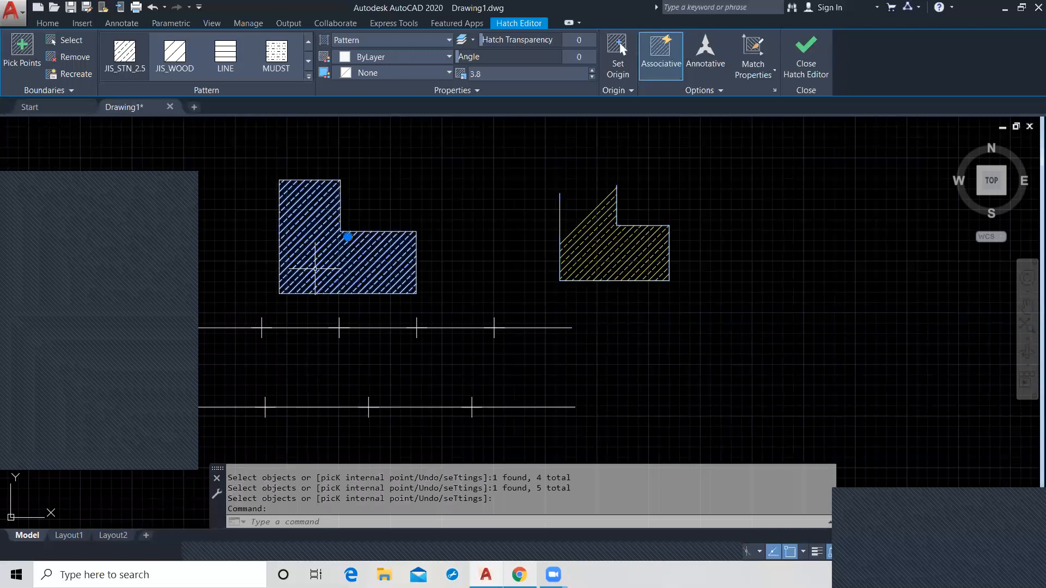
left_click(412, 74)
key("Escape")
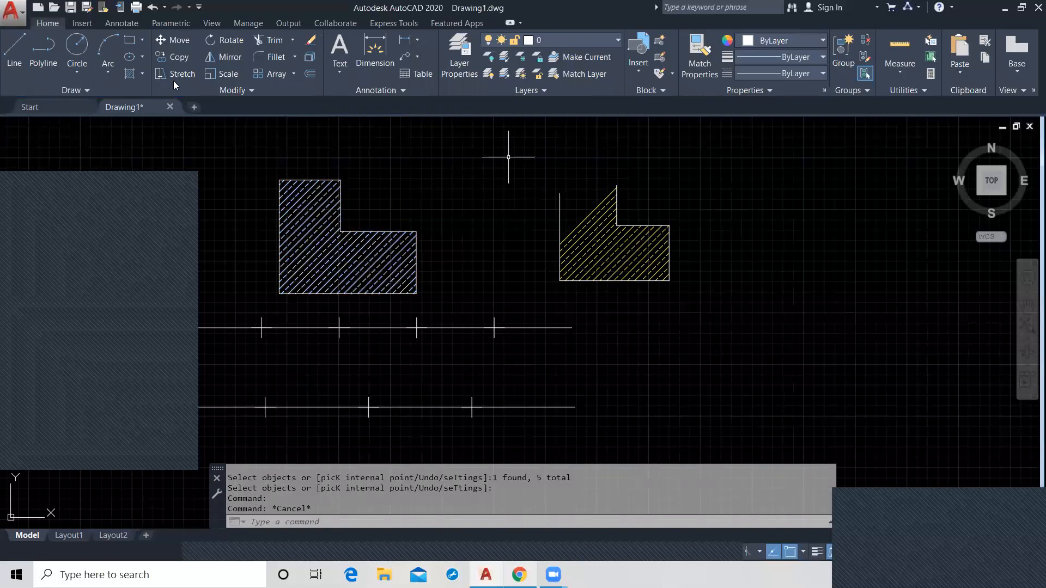
Start the Donut command with an inside diameter of 10 and an outside diameter of 60, dismissing the low-battery notice.
left_click(83, 91)
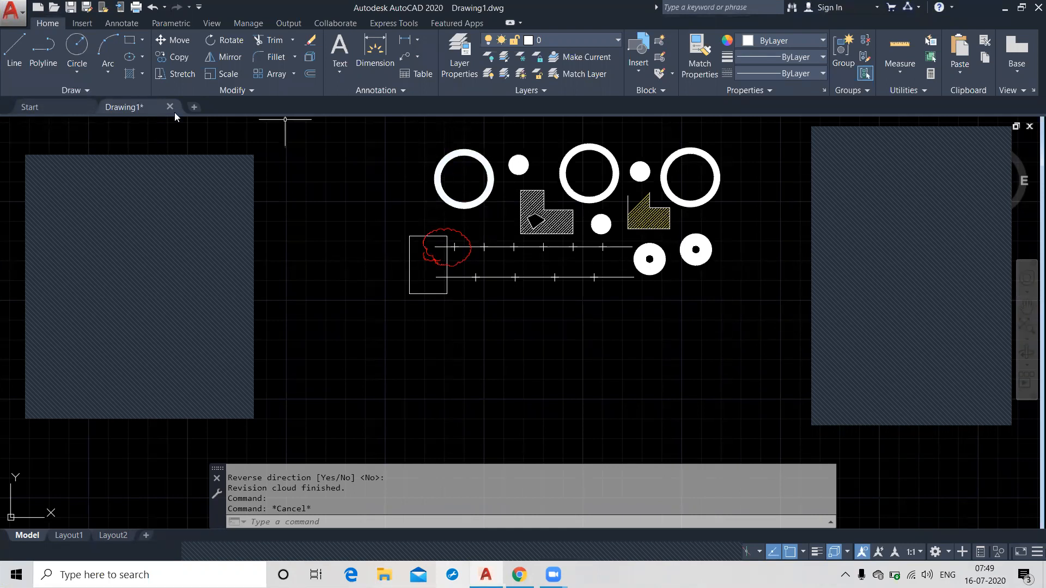
left_click(87, 91)
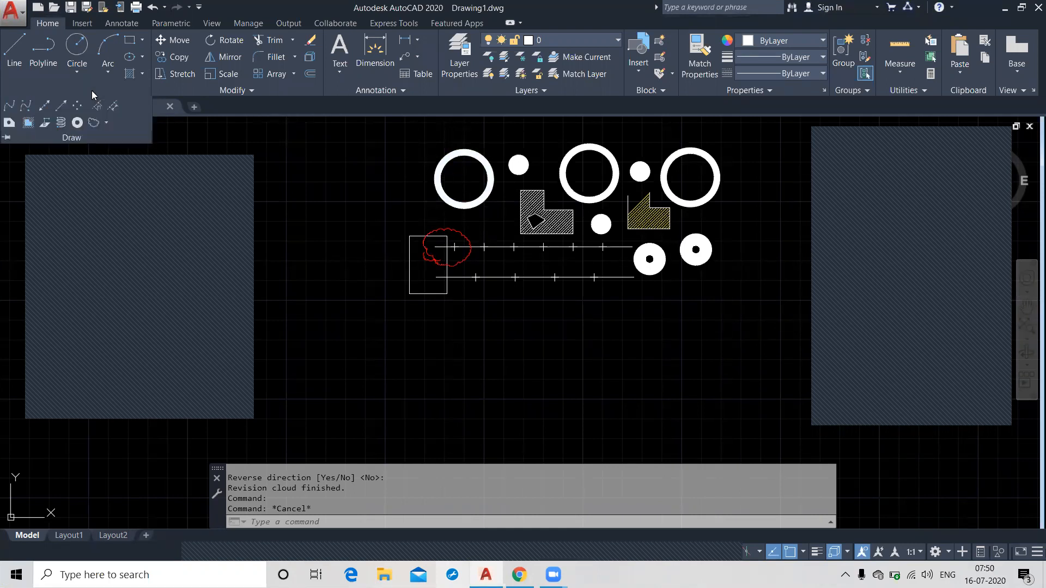
left_click(78, 123)
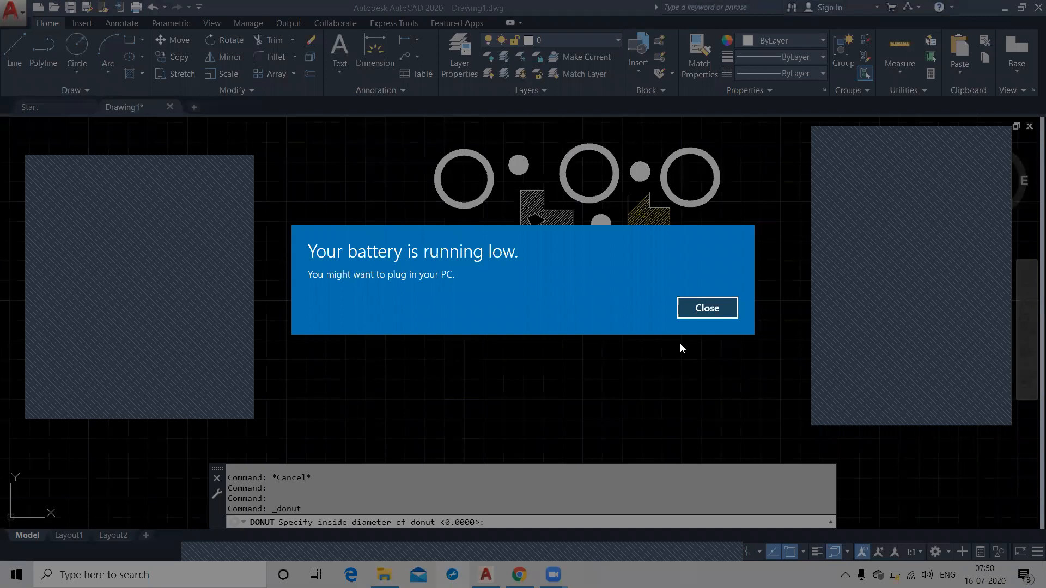
left_click(708, 314)
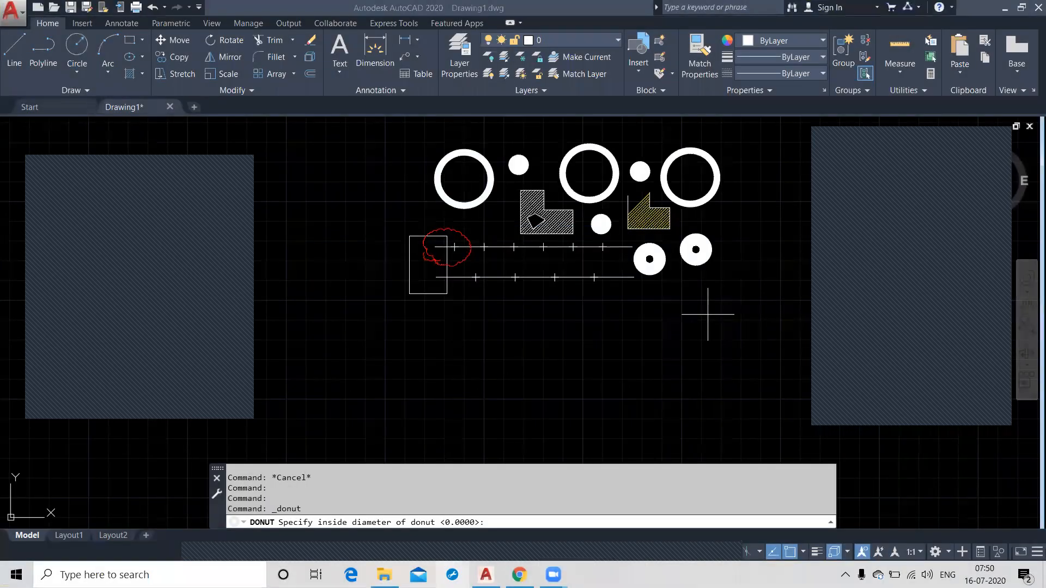
type("10")
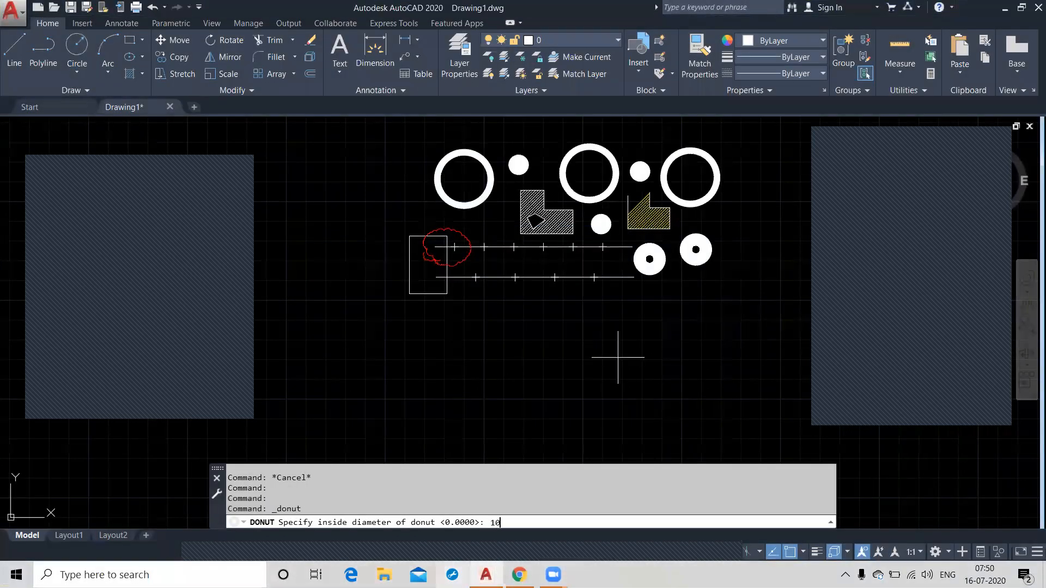
key("Return")
type("60")
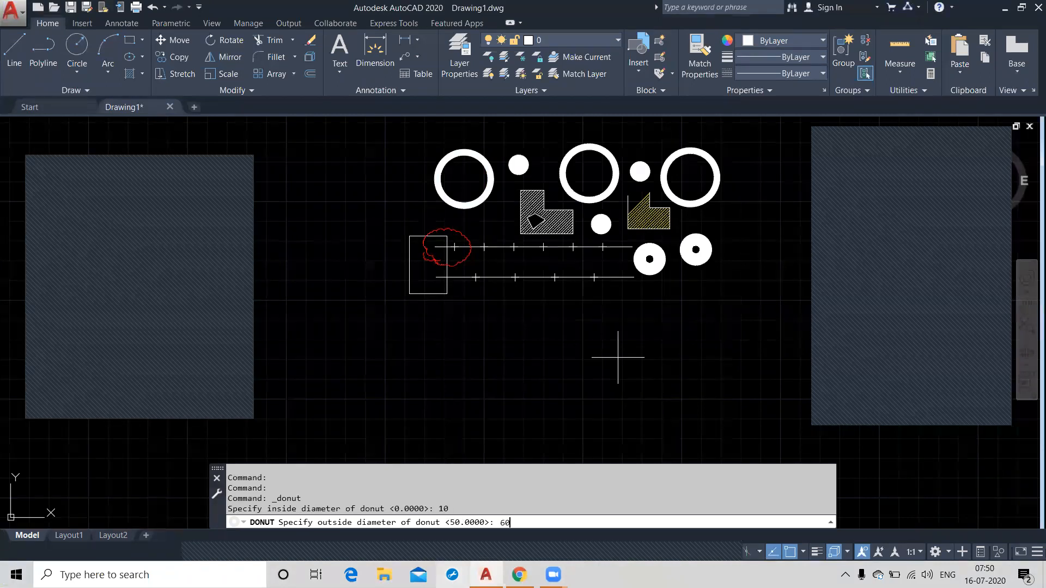
key("Return")
Place eight donuts in the empty area below the divided lines and end the command.
left_click(502, 316)
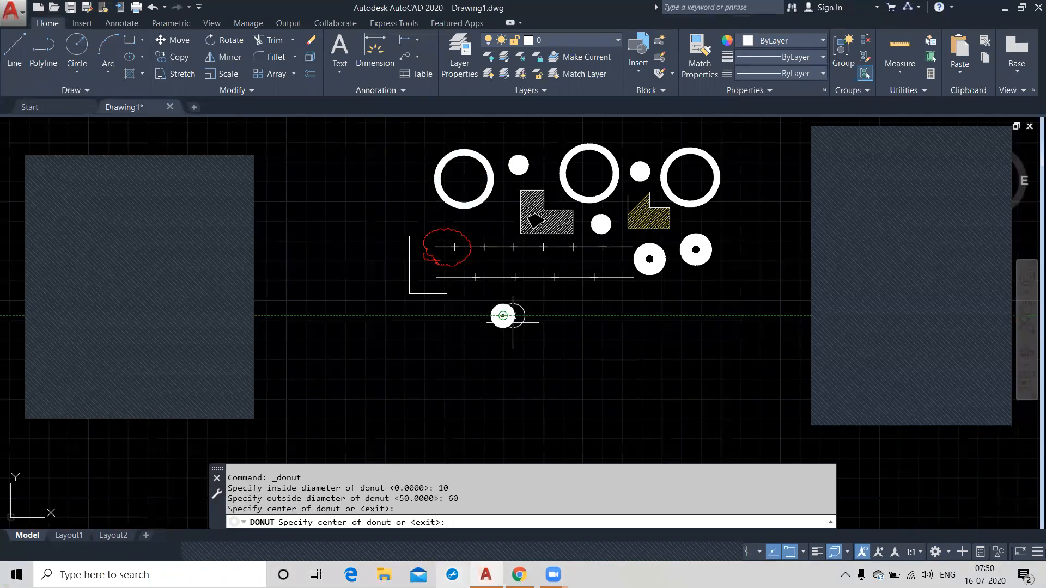
left_click(566, 324)
left_click(647, 323)
left_click(718, 317)
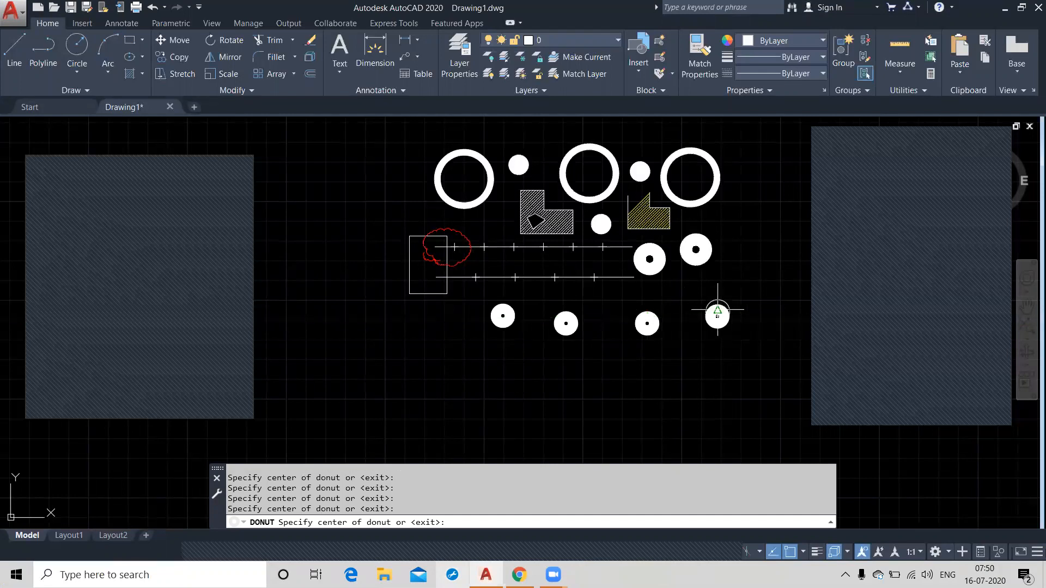
left_click(552, 396)
left_click(463, 386)
left_click(411, 344)
key("Return")
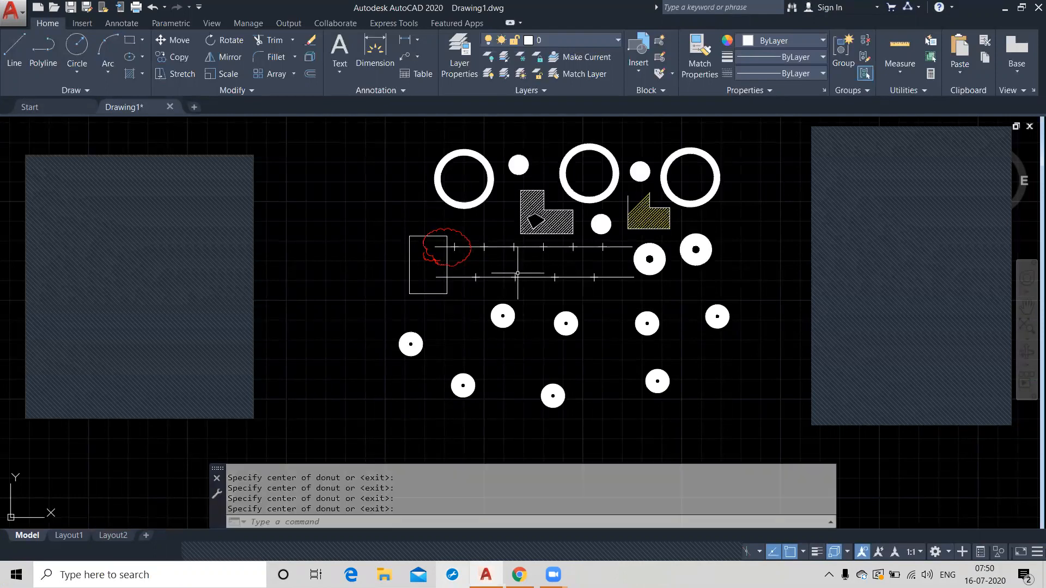